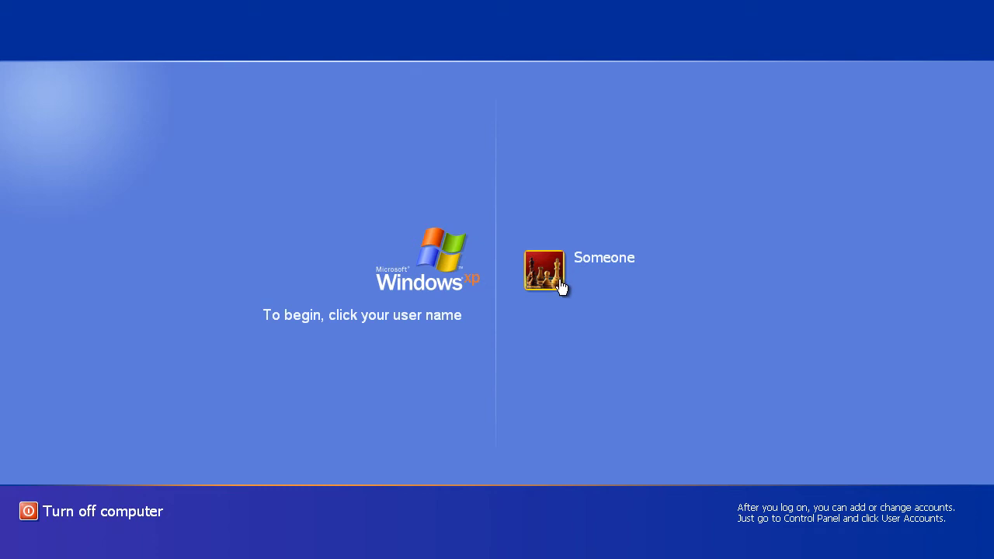
Log on, dismiss the Windows Messenger firewall alert, and minimize Movie Maker
click(560, 287)
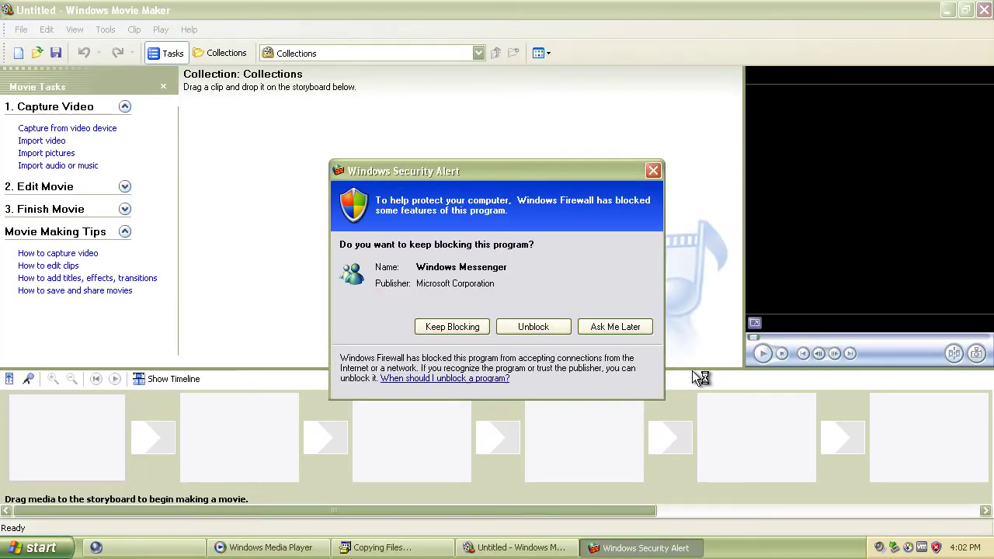
click(544, 326)
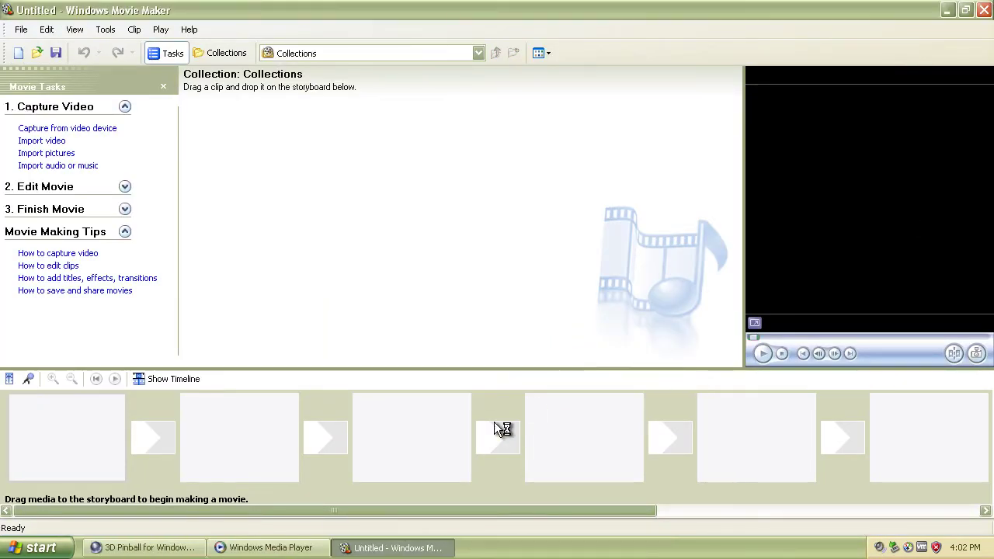
click(393, 547)
Minimize Media Player, enter a display name, then cancel Outlook Express's connection wizard
click(319, 546)
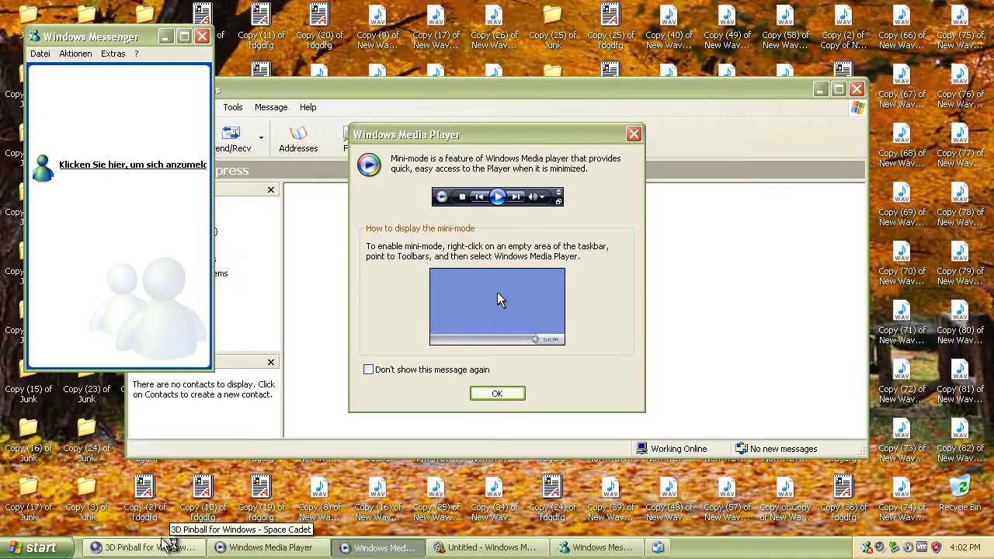
click(497, 393)
click(422, 267)
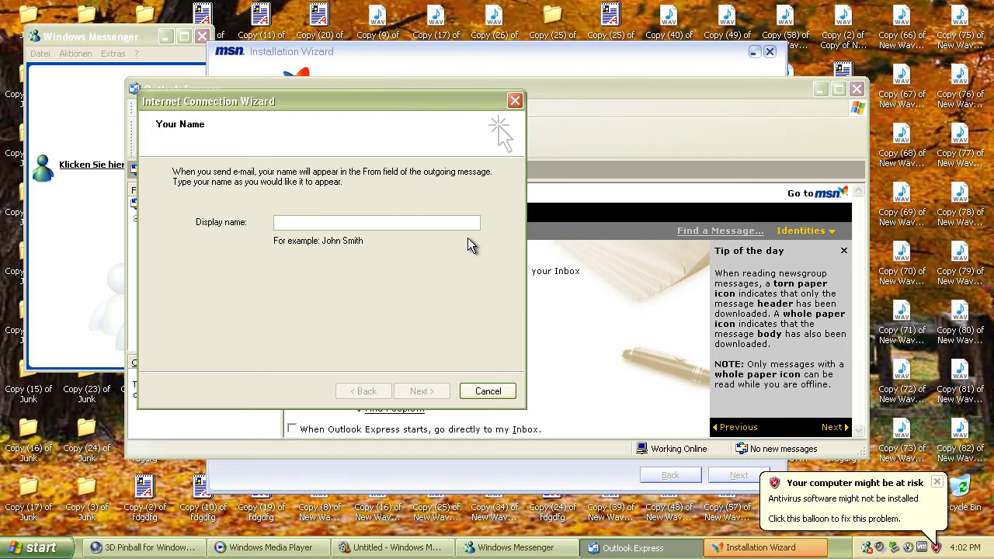
text(huck)
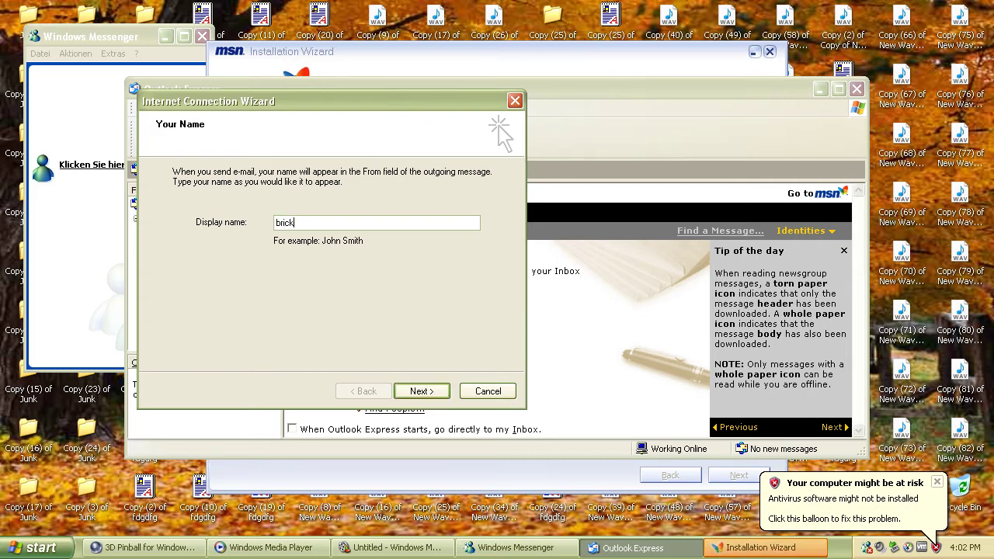
key(Return)
click(488, 391)
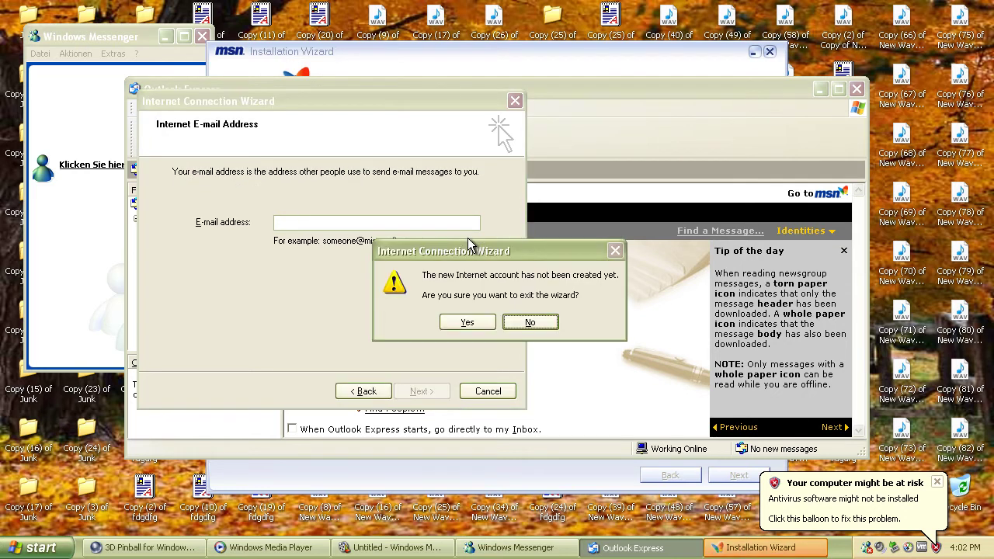
click(467, 322)
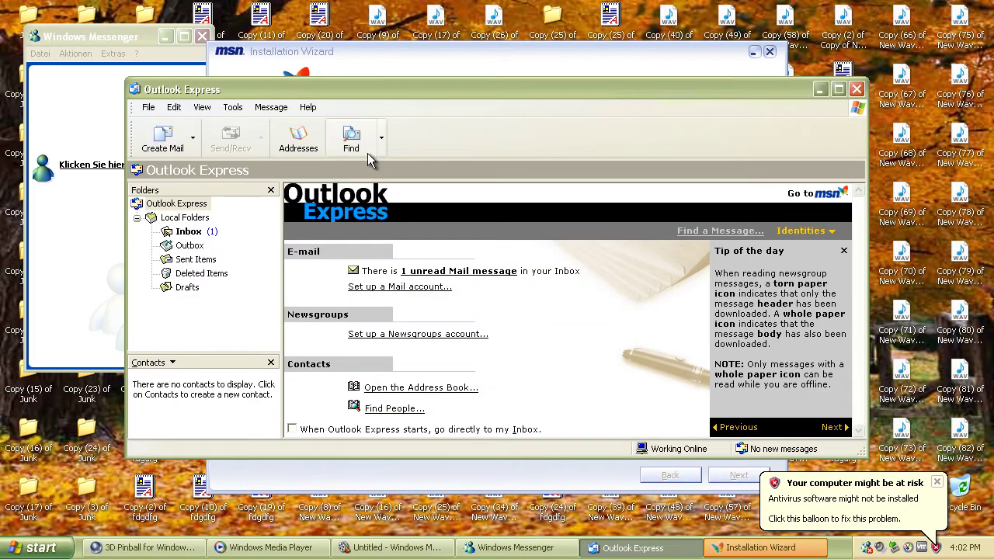
Open the Inbox's Welcome message and draft a reply reading 'Reply'
click(435, 272)
double_click(391, 202)
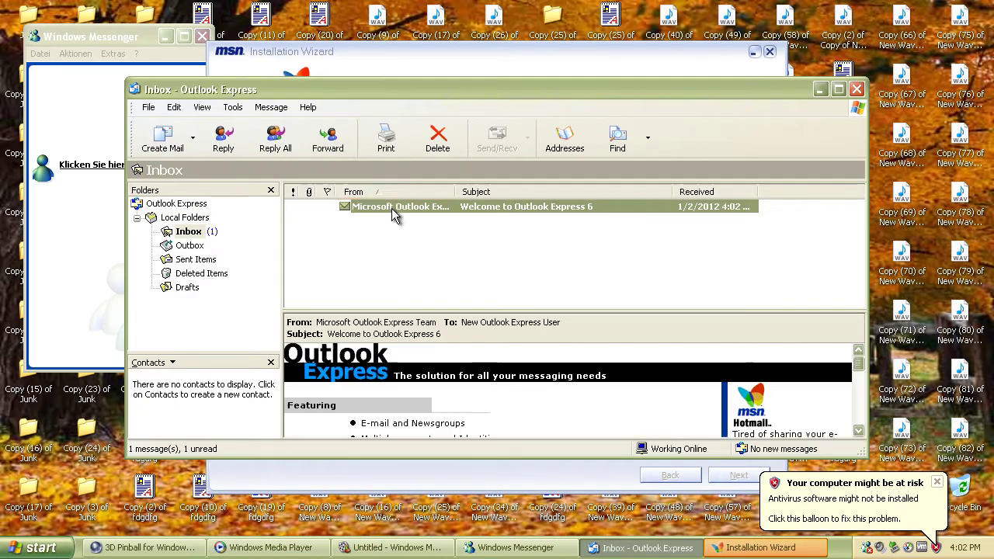
drag(644, 278, 851, 333)
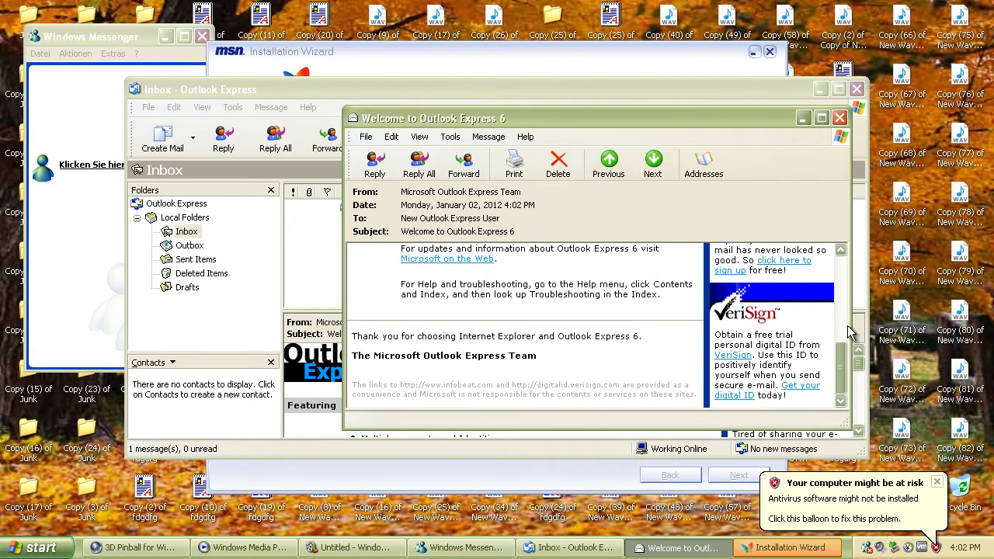
click(379, 175)
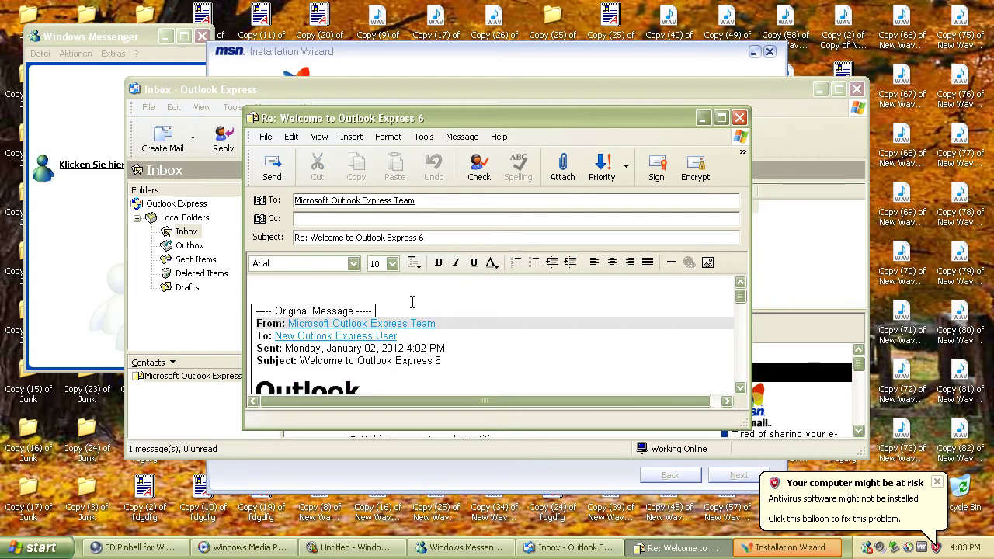
text(Reply)
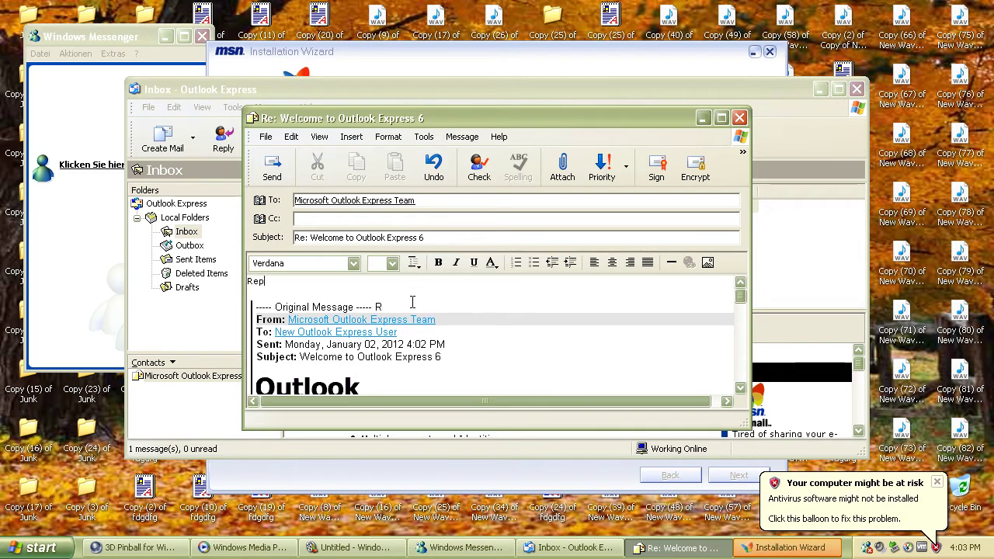
Try sending the reply, cancel the setup wizard, and acknowledge the send failure
click(274, 167)
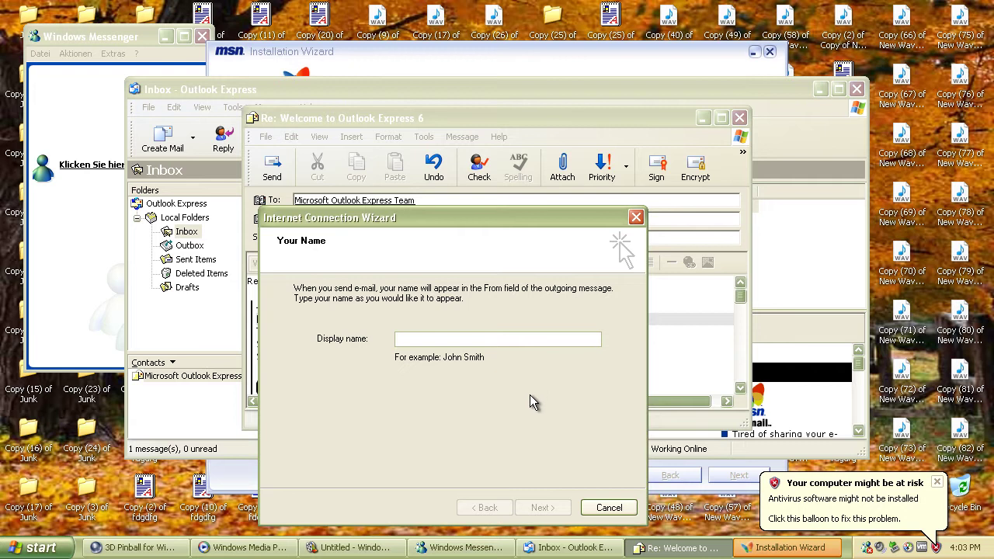
click(597, 506)
click(482, 325)
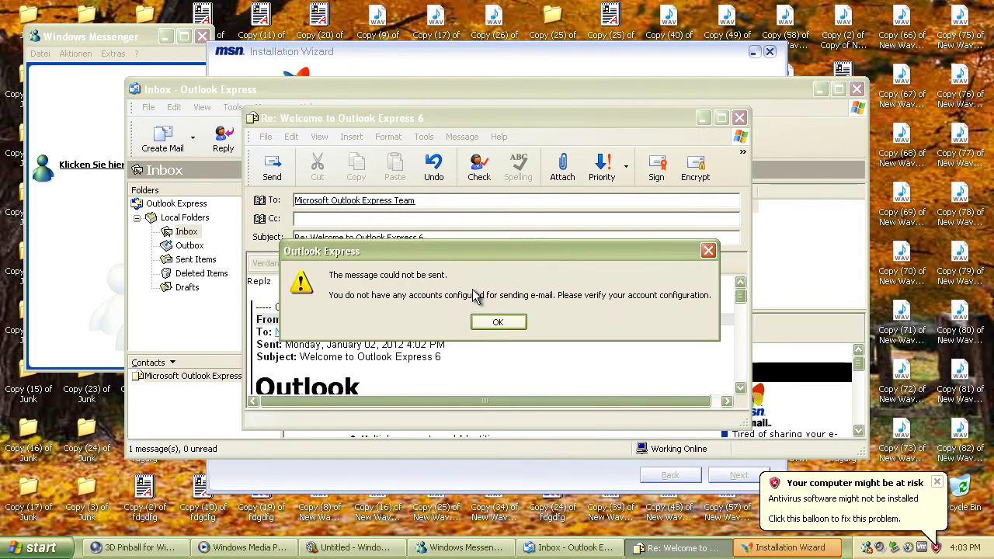
click(492, 321)
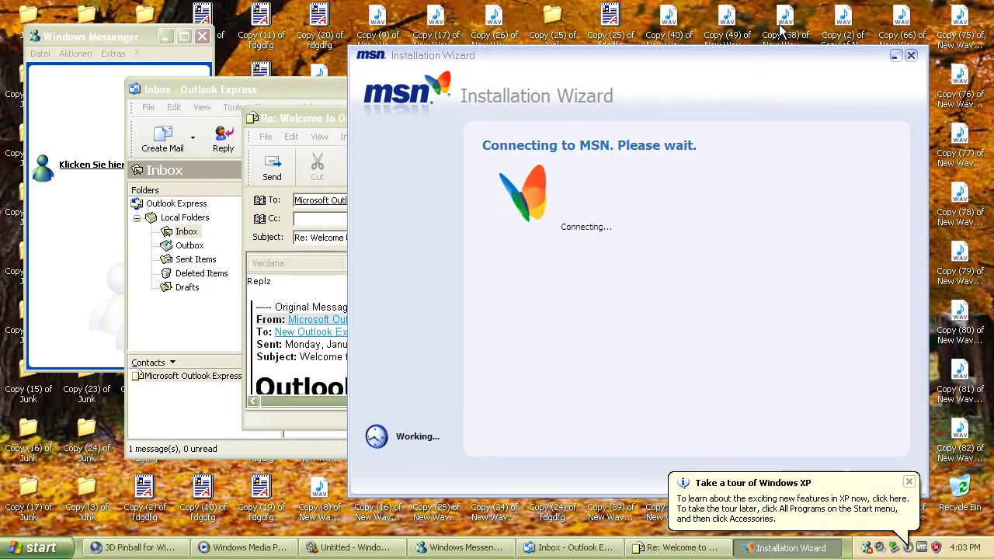
Close the MSN wizard, discard the unsent reply, and close Outlook Express
click(913, 62)
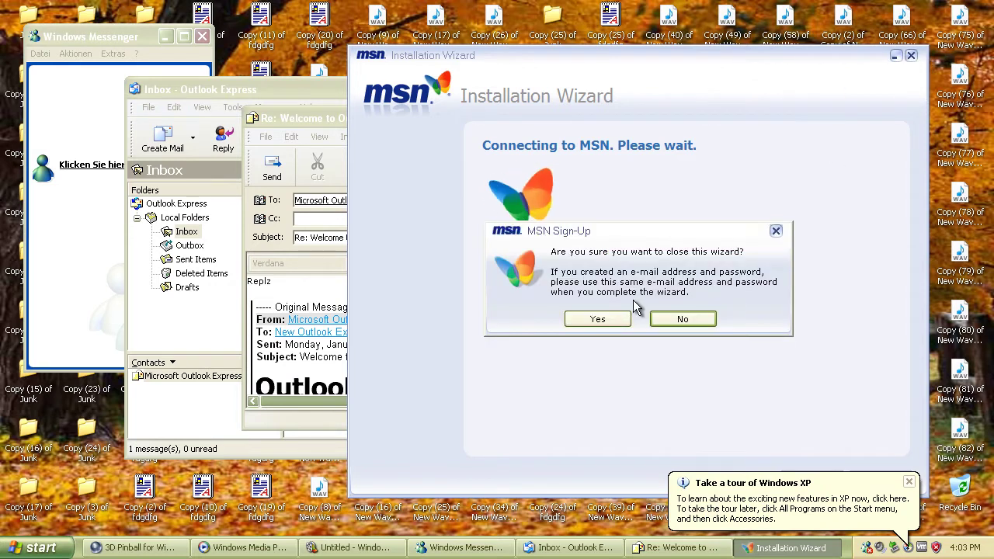
click(618, 320)
click(740, 118)
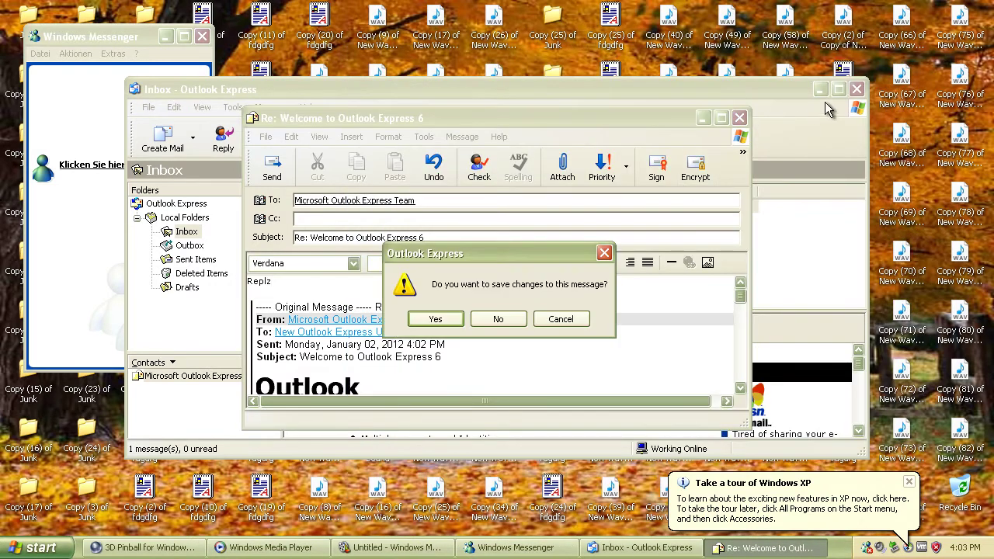
click(499, 319)
click(857, 89)
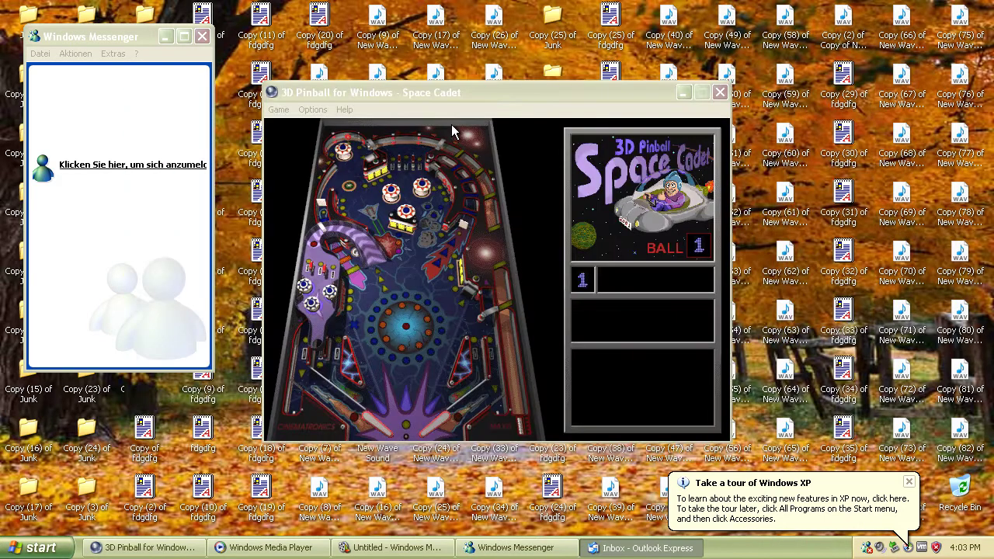
Close Messenger, 3D Pinball, Media Player and Movie Maker, and dismiss the XP tour notice
click(201, 37)
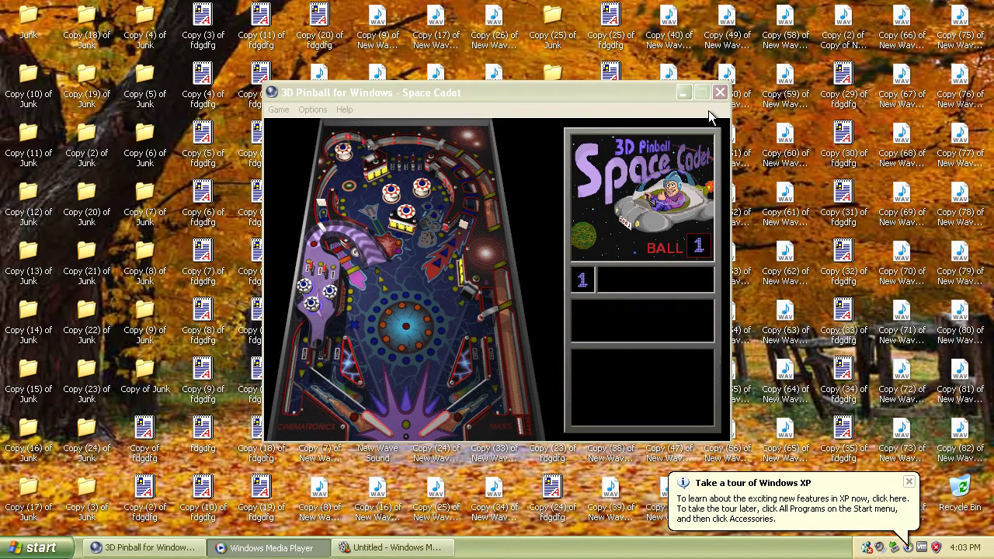
click(720, 92)
right_click(191, 429)
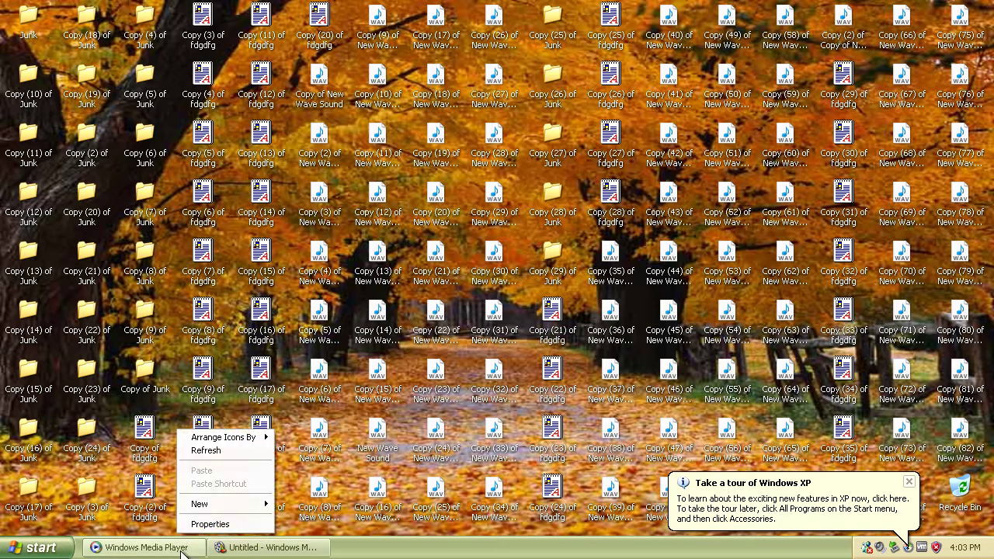
right_click(194, 544)
click(218, 539)
right_click(192, 549)
click(213, 540)
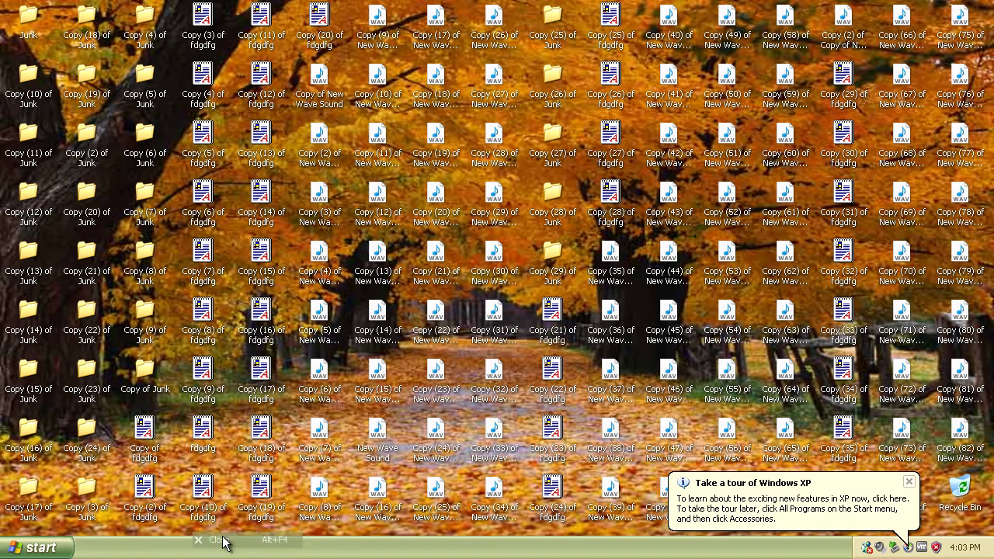
click(908, 483)
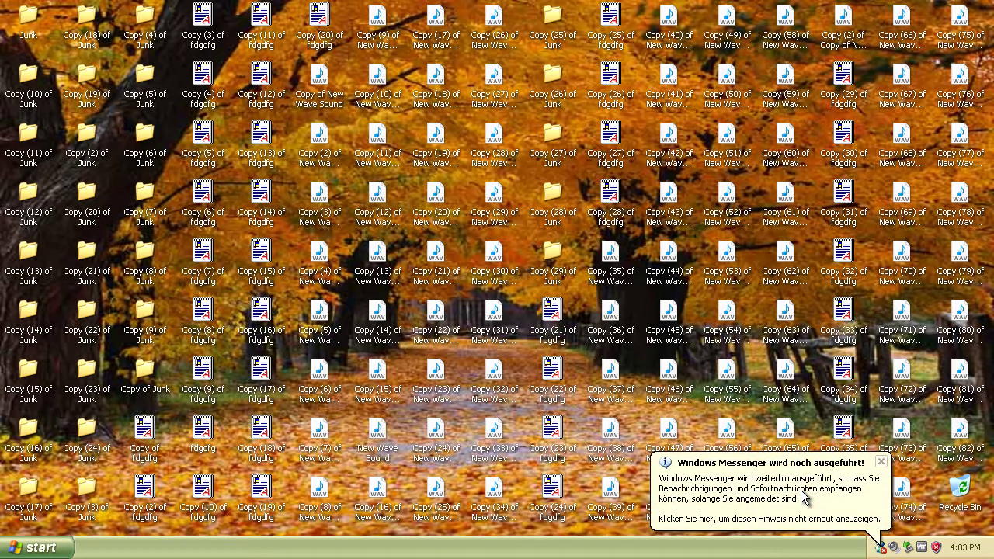
click(804, 497)
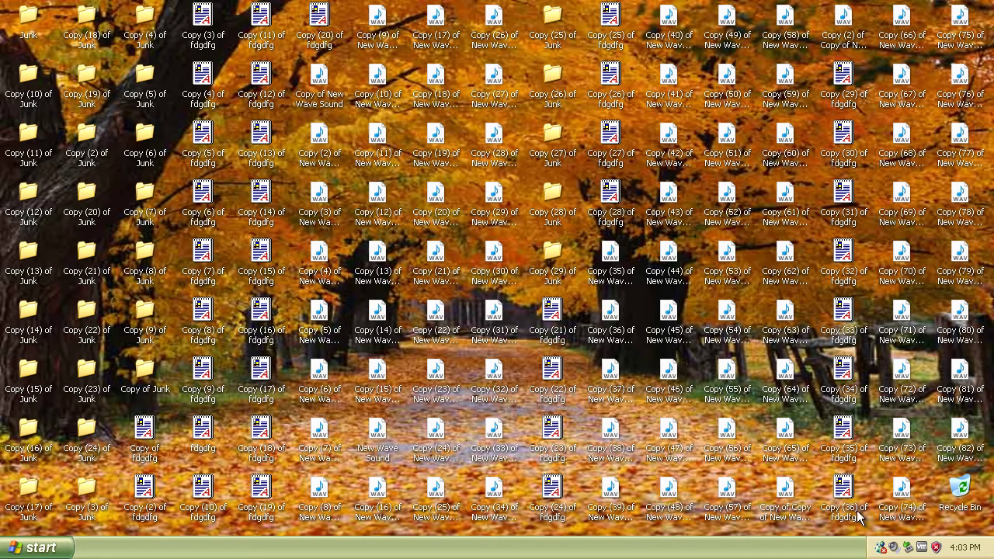
double_click(145, 78)
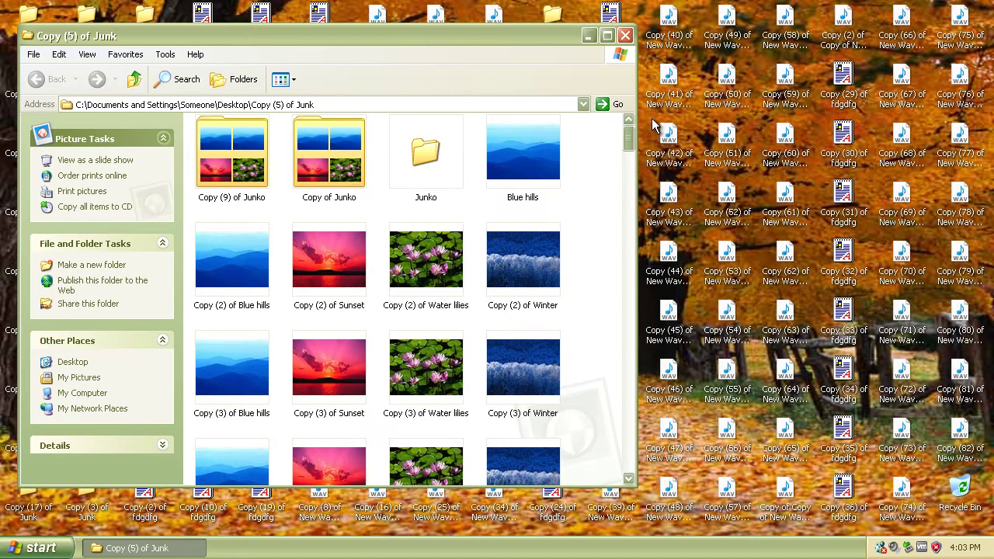
double_click(523, 144)
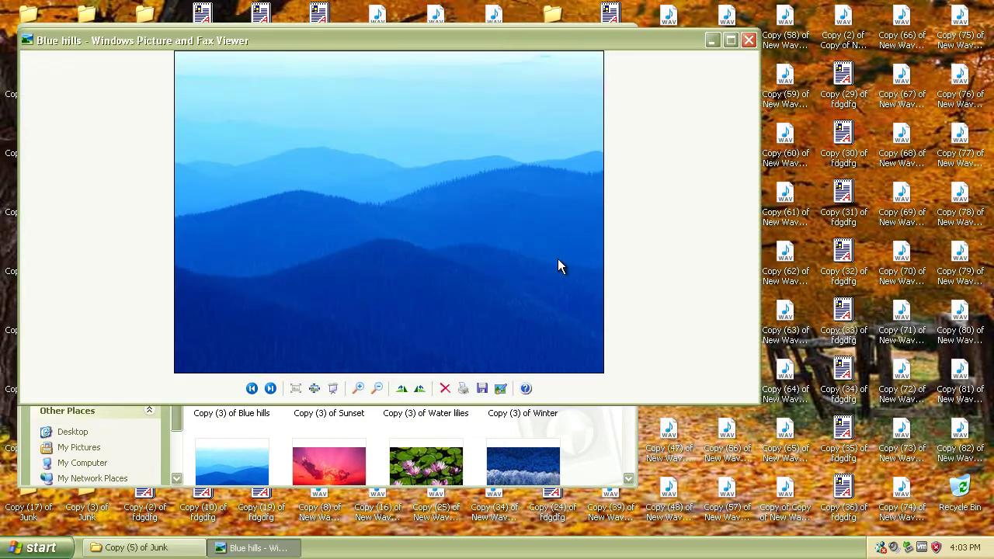
click(271, 388)
click(748, 41)
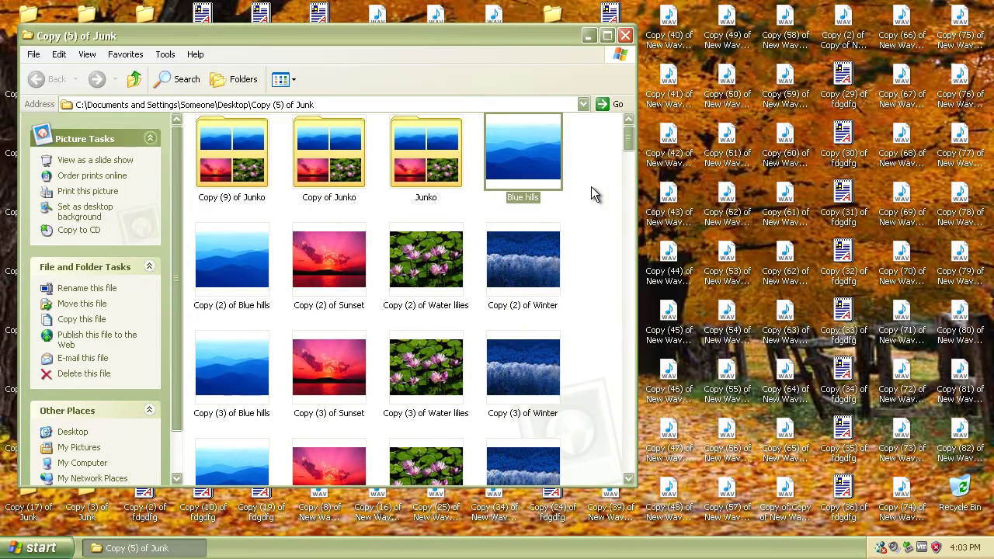
drag(626, 144, 618, 311)
click(31, 548)
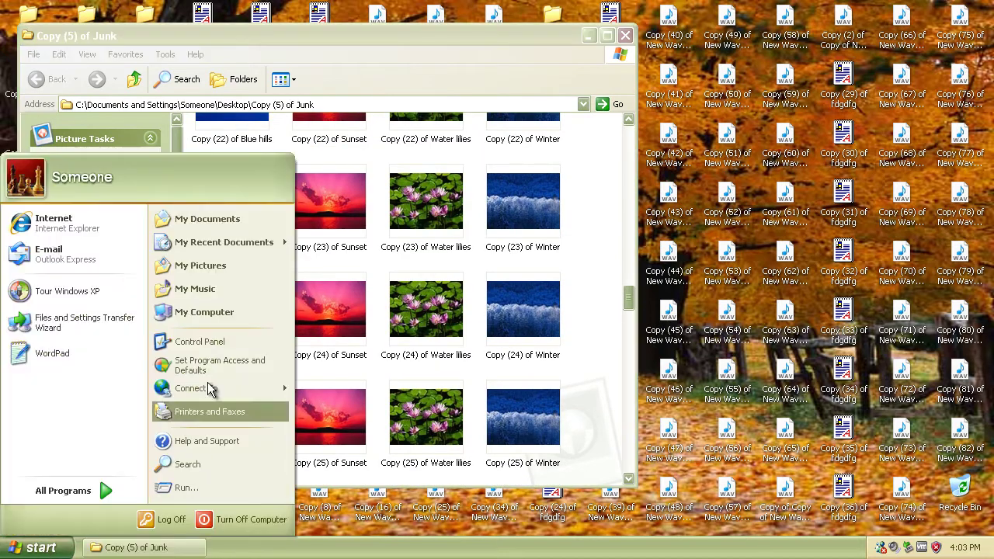
click(260, 221)
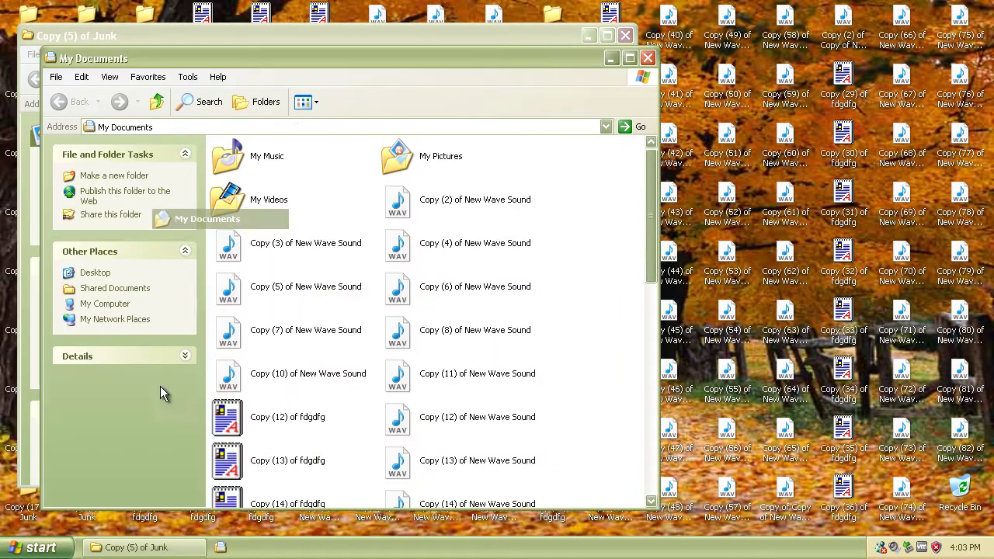
click(54, 544)
click(217, 294)
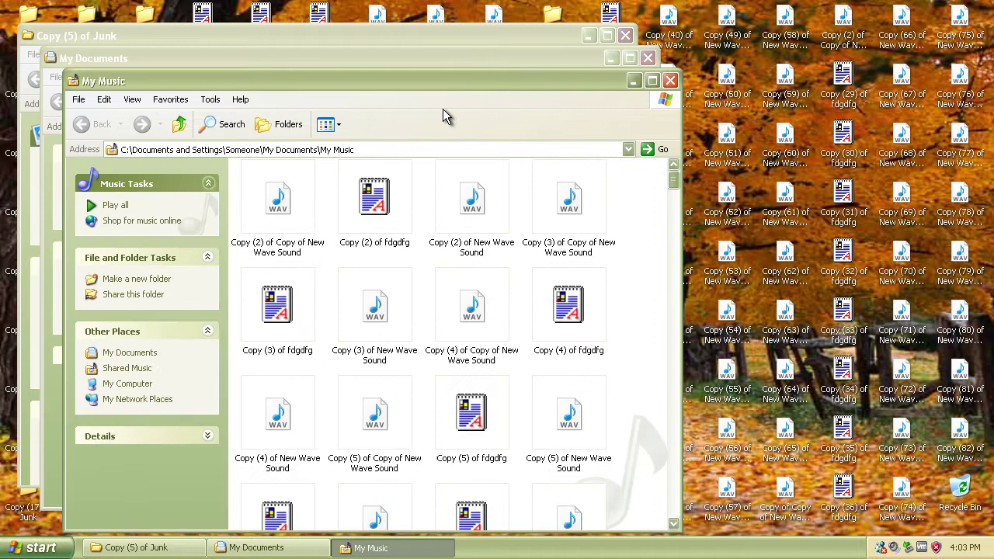
drag(432, 87, 843, 72)
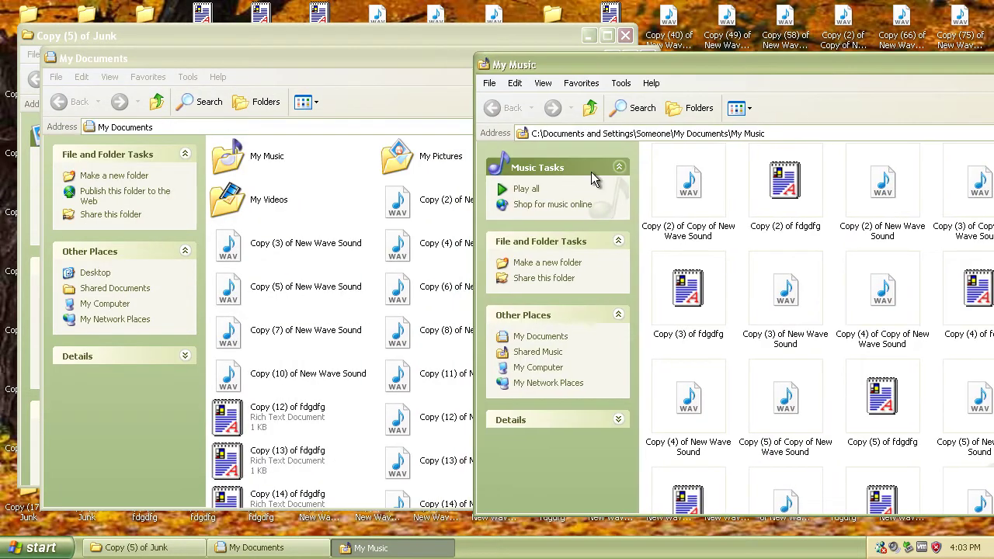
click(397, 245)
click(458, 179)
double_click(459, 181)
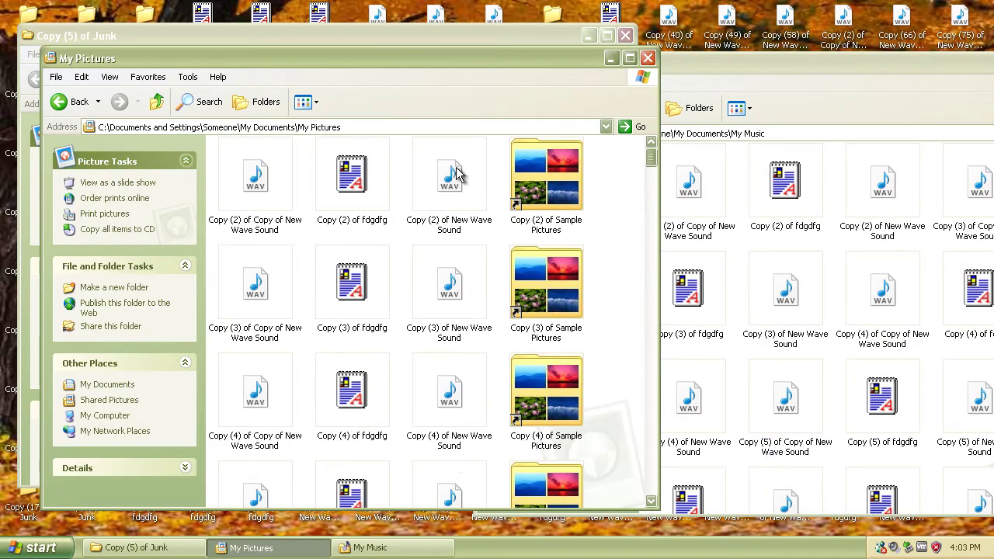
click(648, 59)
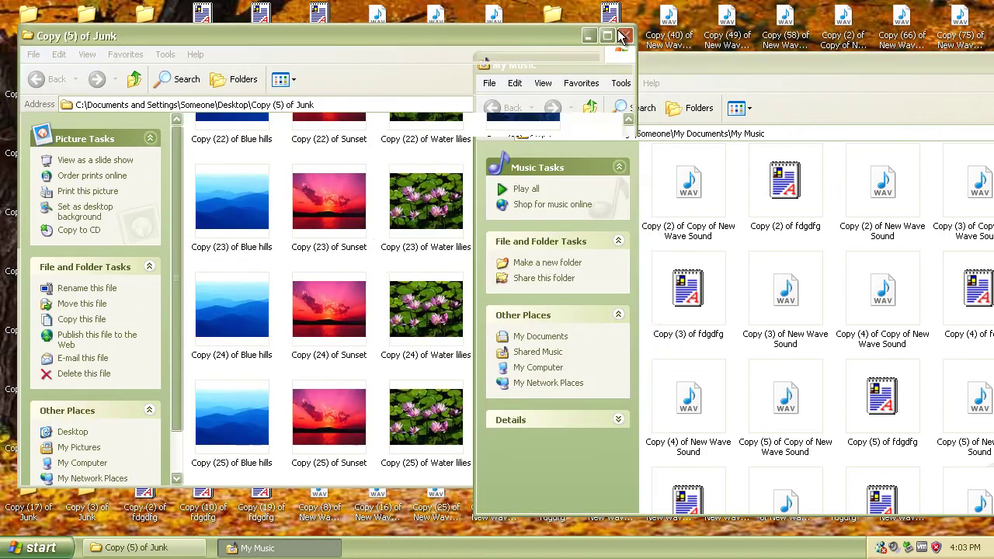
click(625, 35)
Close the My Music window and open Windows Security Center from the tray
key(alt+F4)
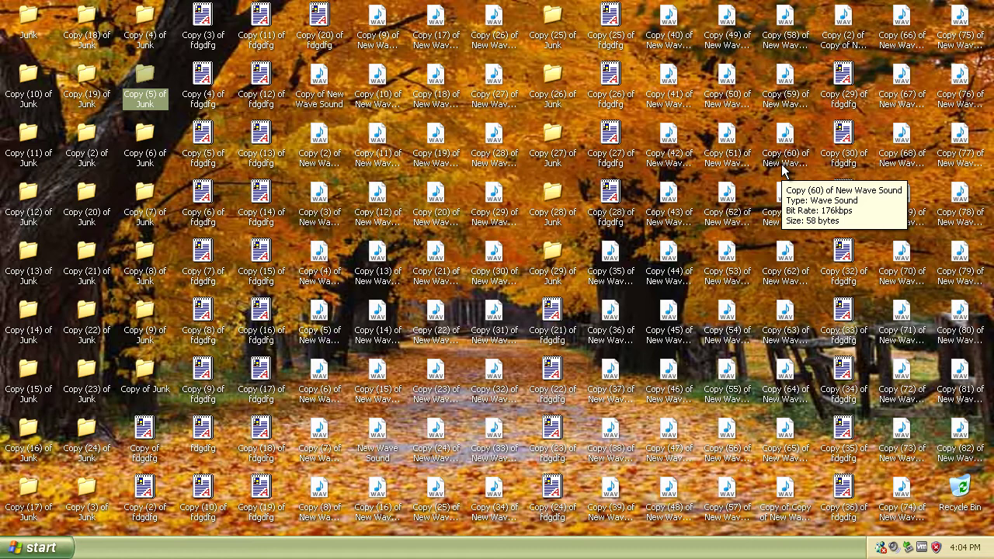
click(937, 548)
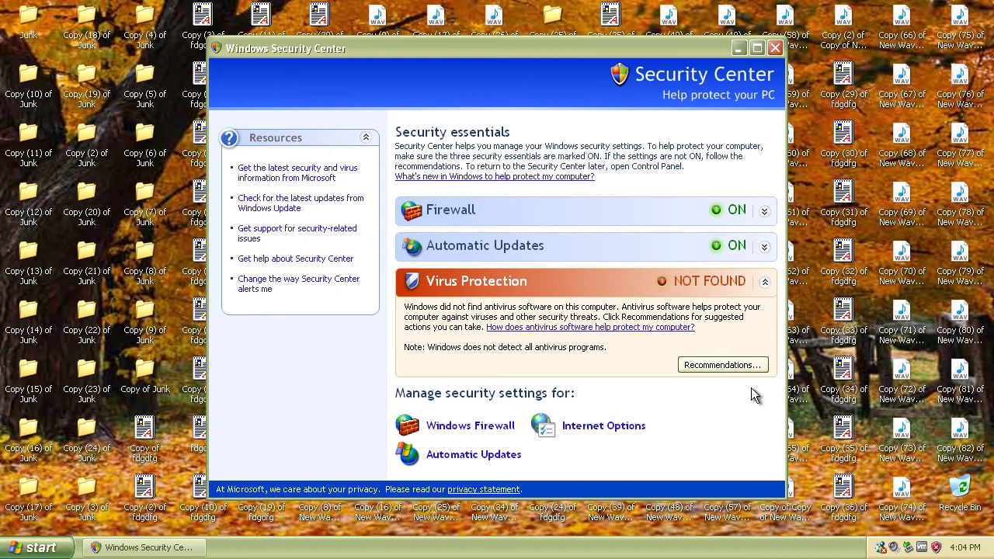
Close the Windows Security Center window with Alt+F4
key(alt+F4)
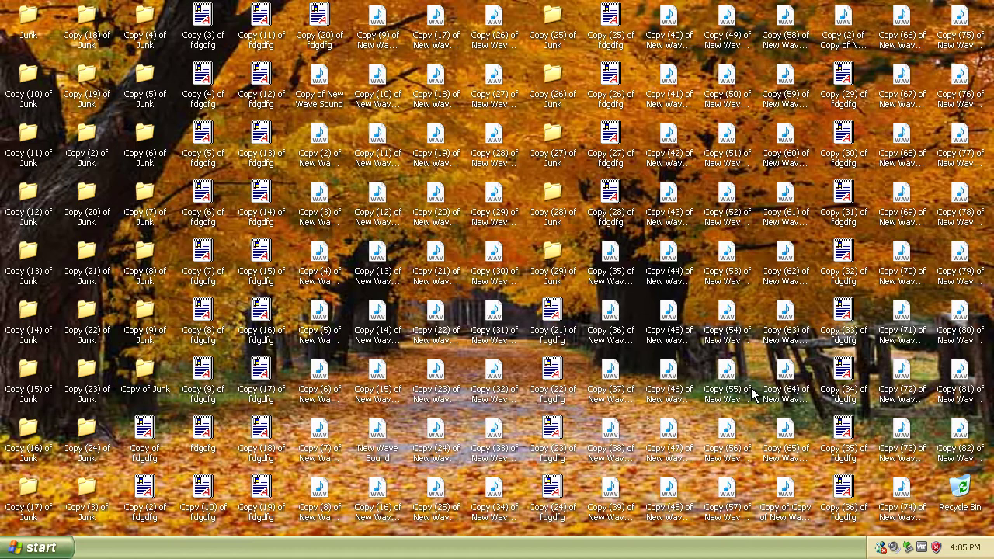
click(841, 426)
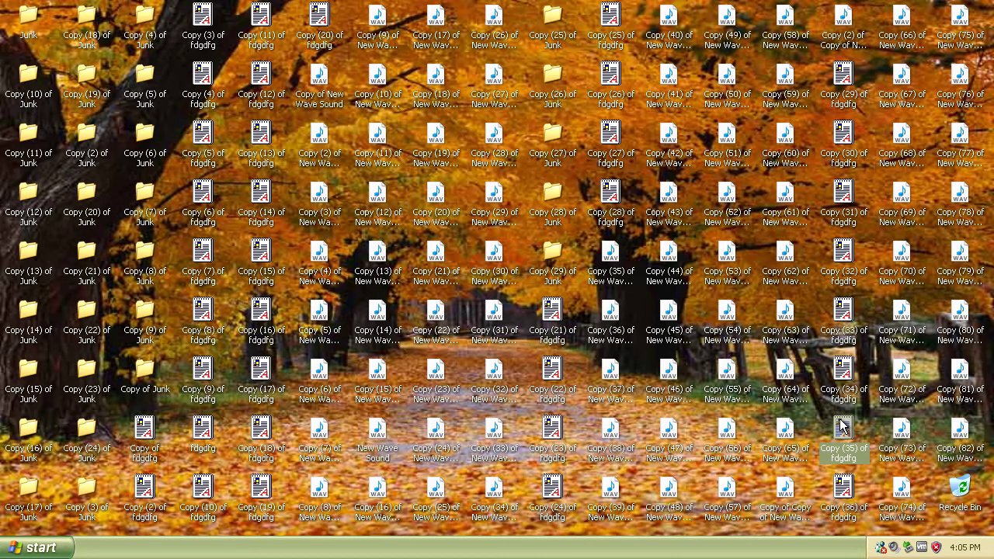
click(810, 424)
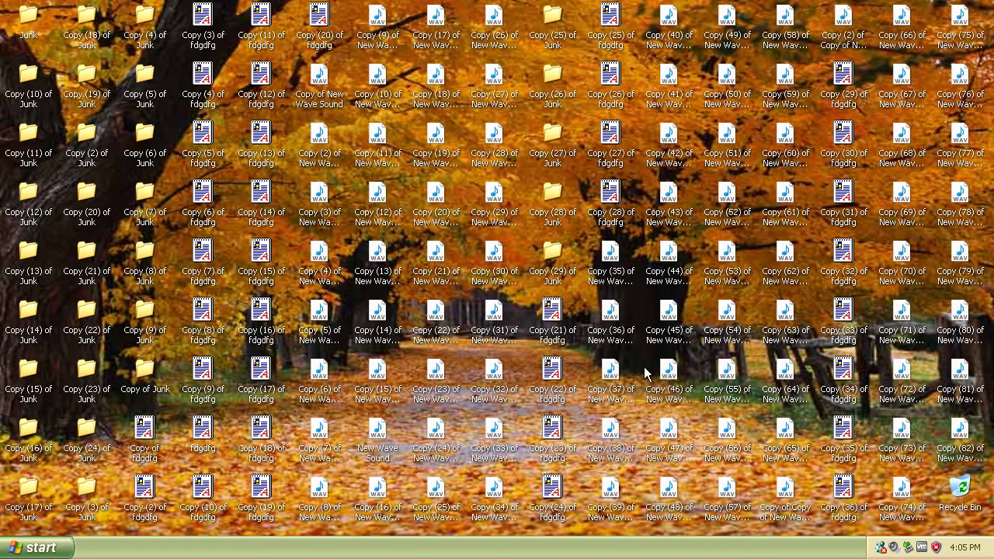
click(54, 550)
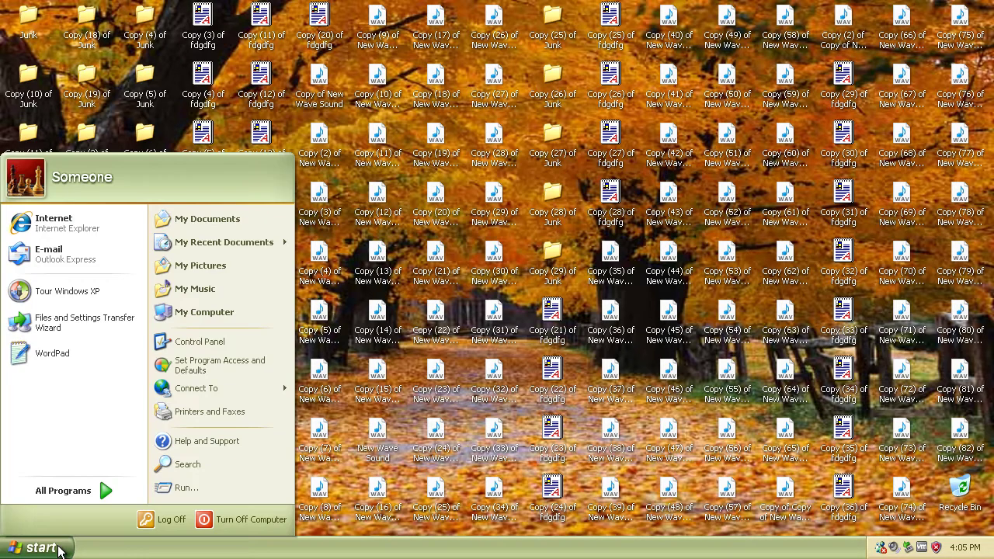
right_click(227, 312)
click(272, 446)
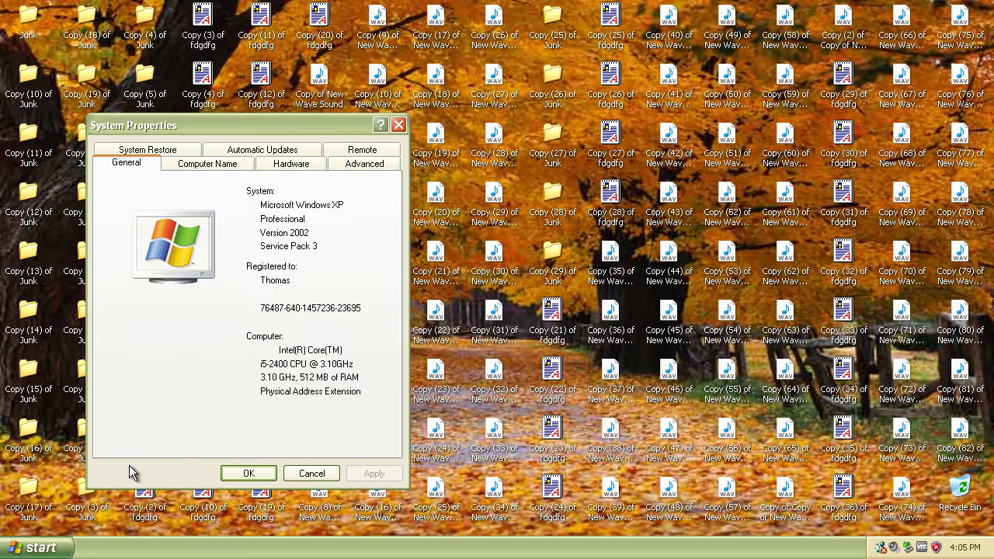
click(45, 545)
click(213, 311)
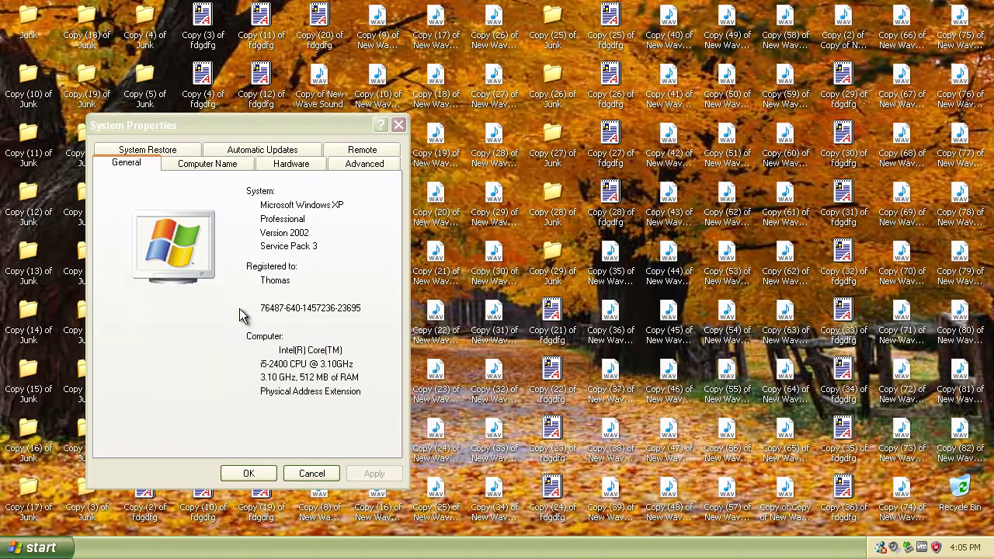
right_click(249, 239)
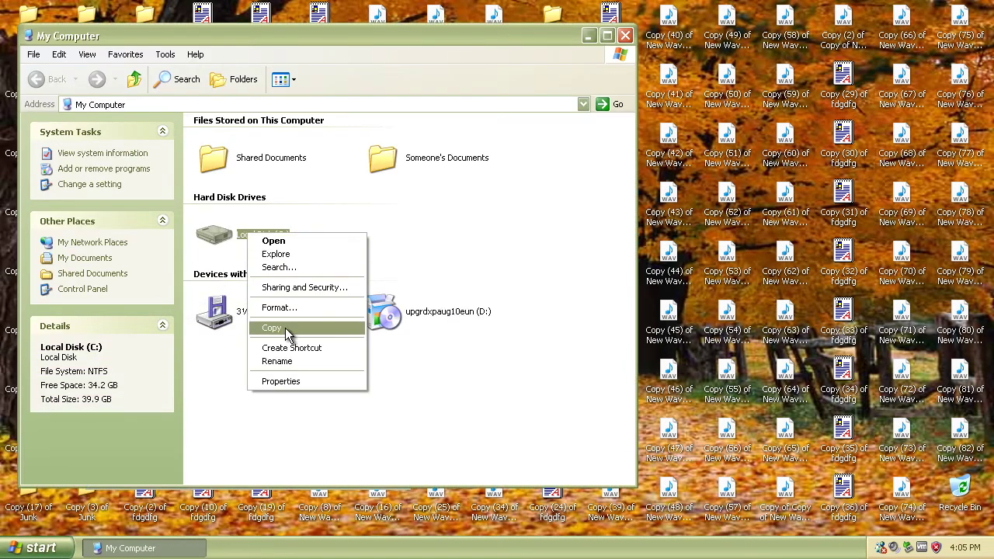
click(278, 387)
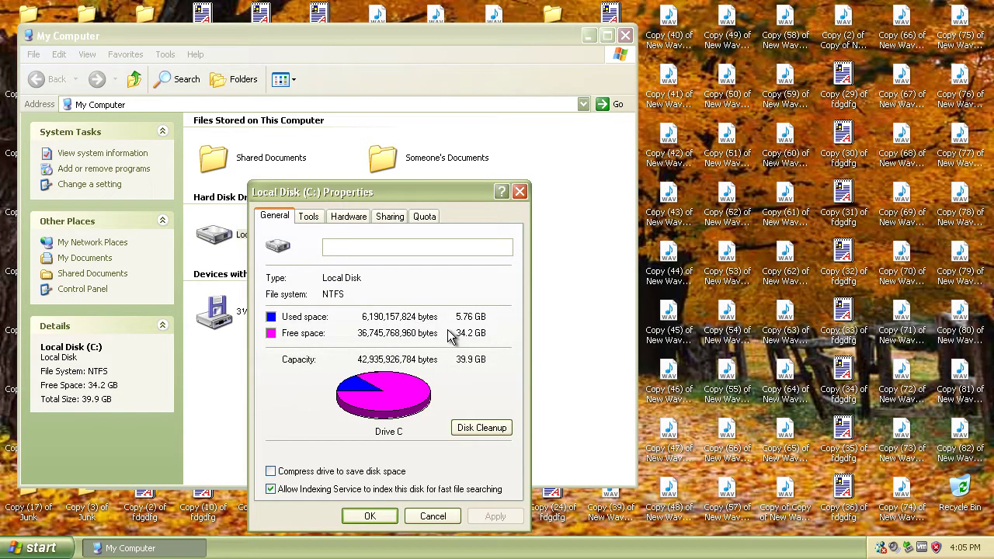
click(519, 192)
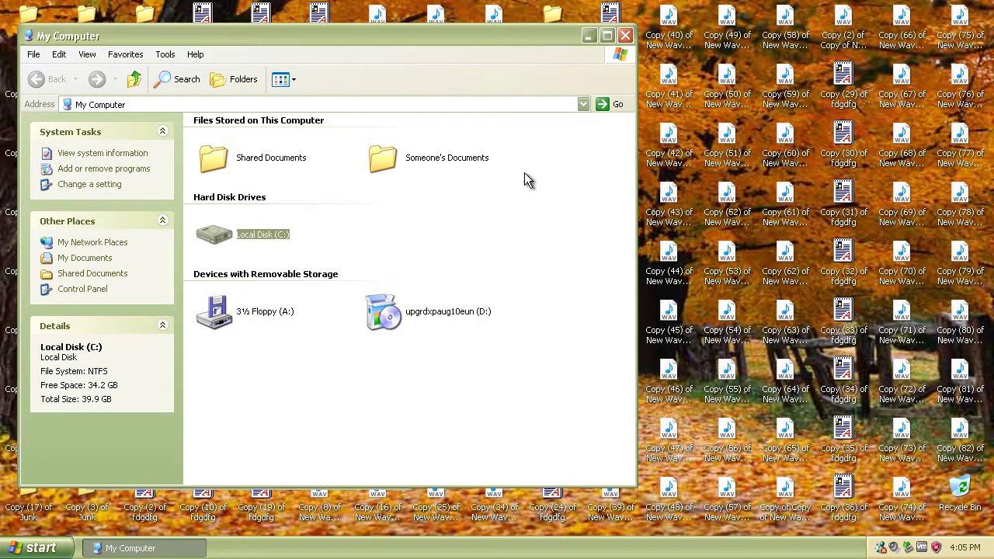
click(625, 36)
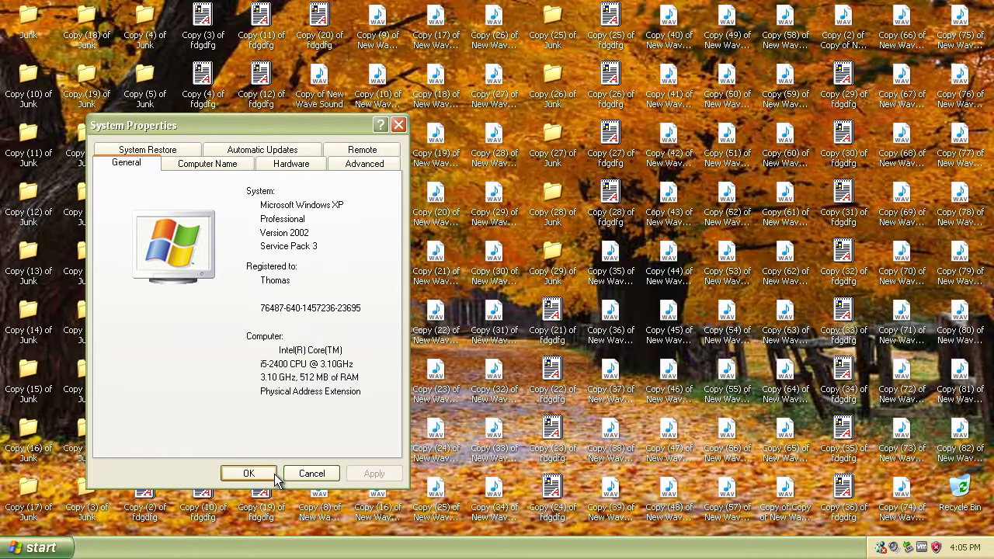
click(249, 473)
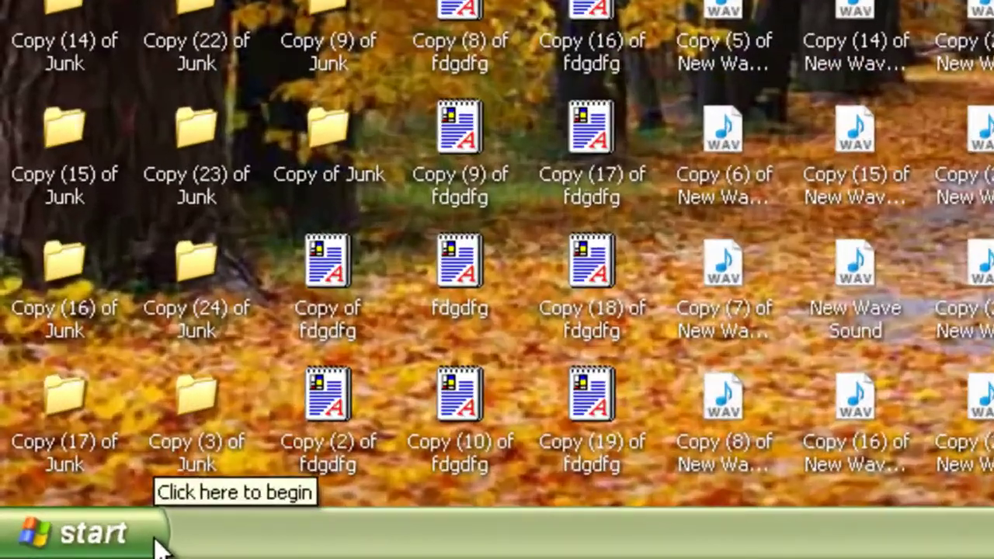
Run 'control userpasswords' to bring up the advanced User Accounts window
click(69, 550)
click(700, 315)
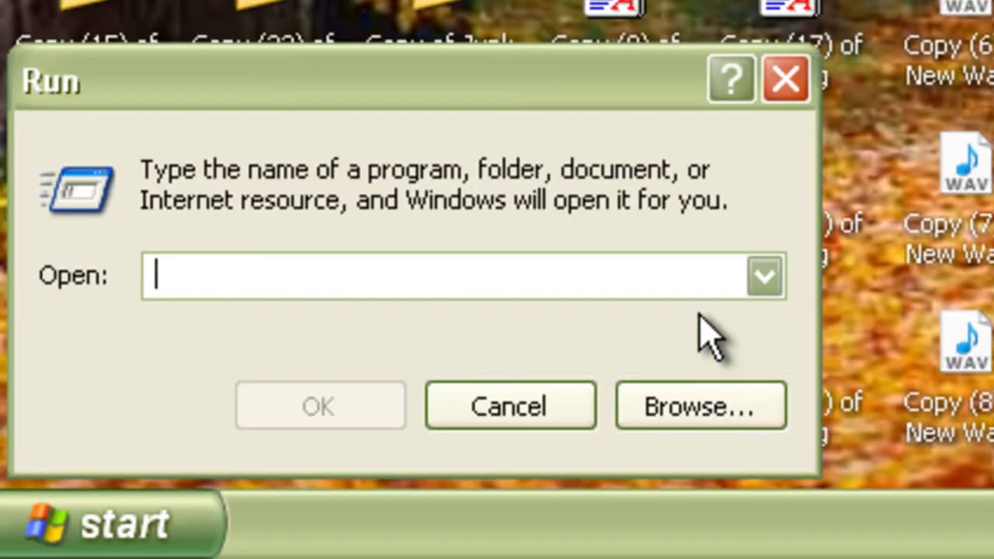
text(contr)
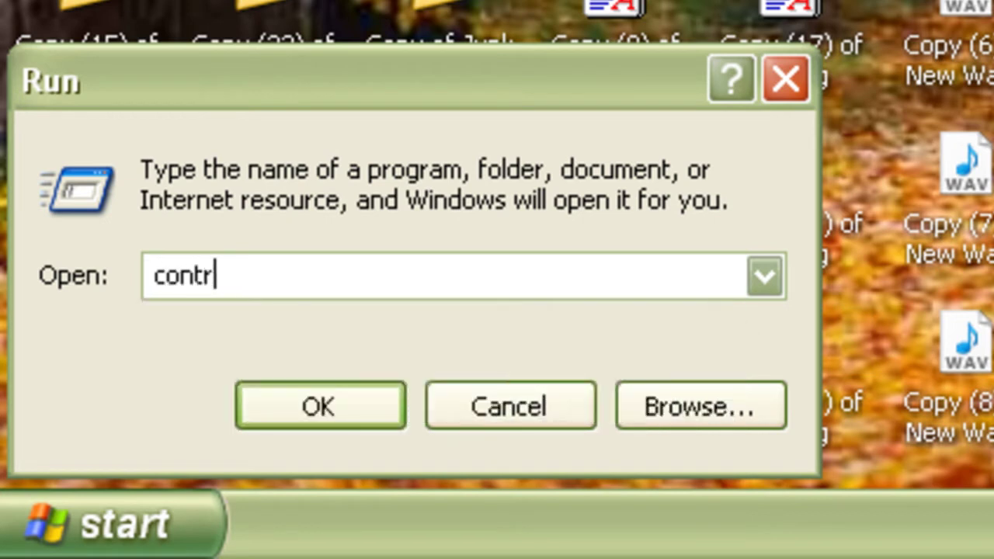
text(ol use)
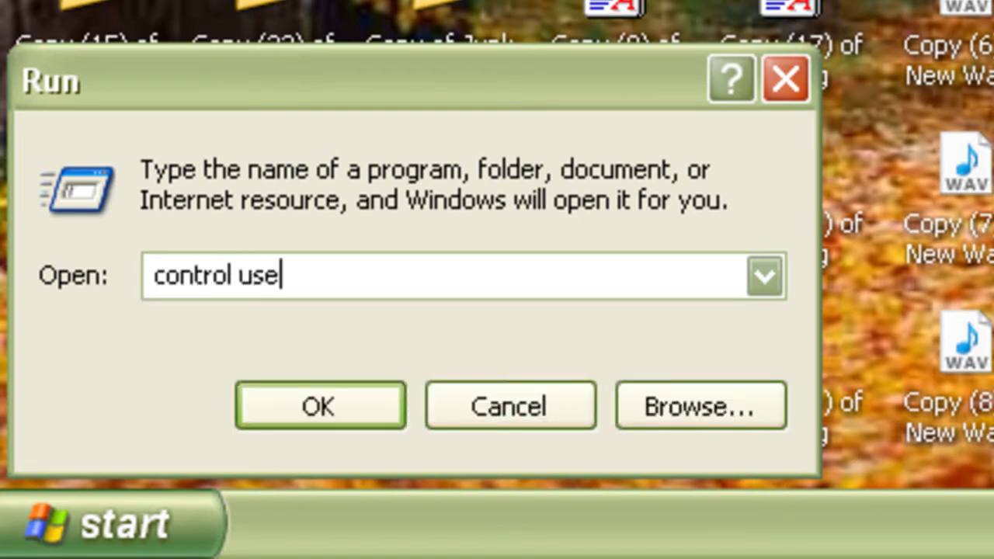
text(rpasswords)
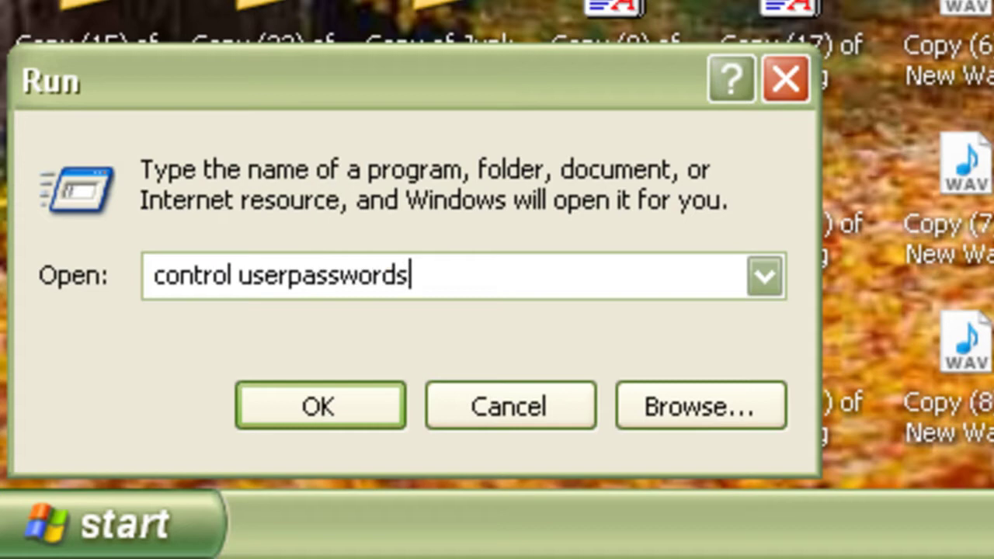
key(Return)
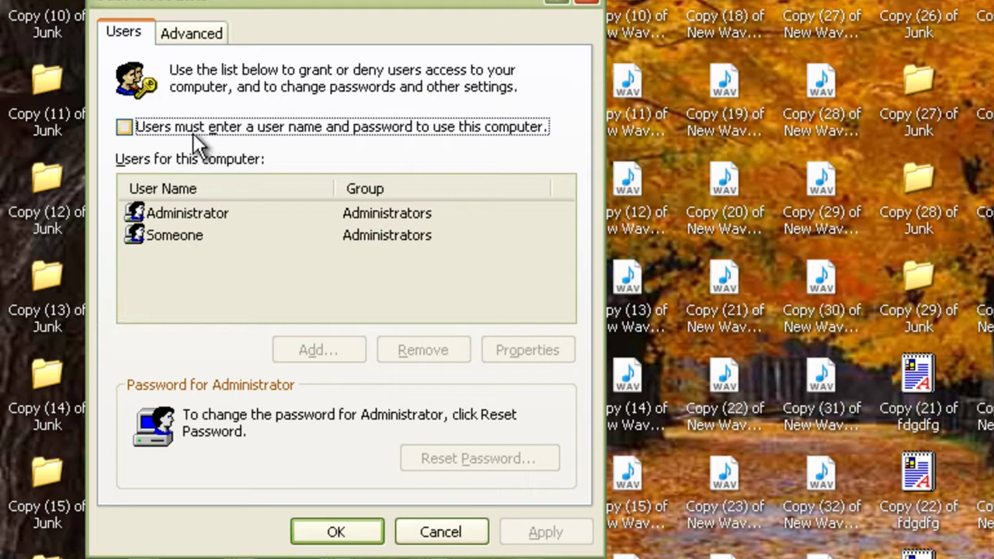
drag(257, 4, 727, 78)
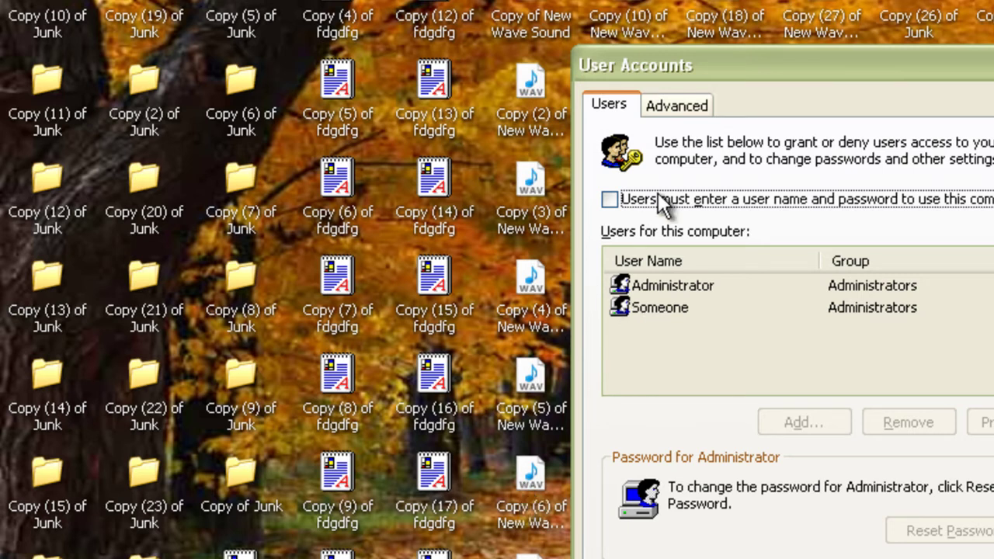
Require a user name and password to log on, and delete the second user account
click(609, 200)
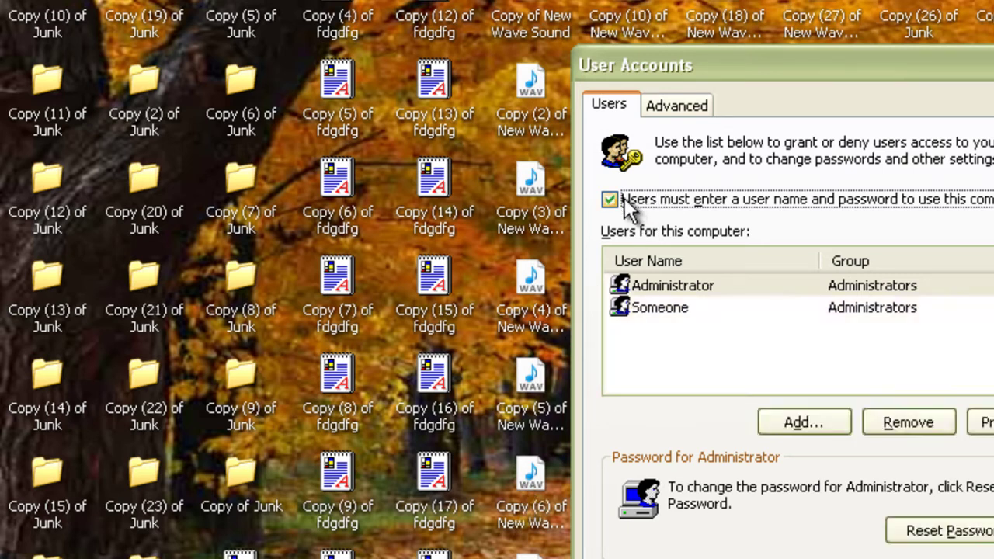
click(621, 311)
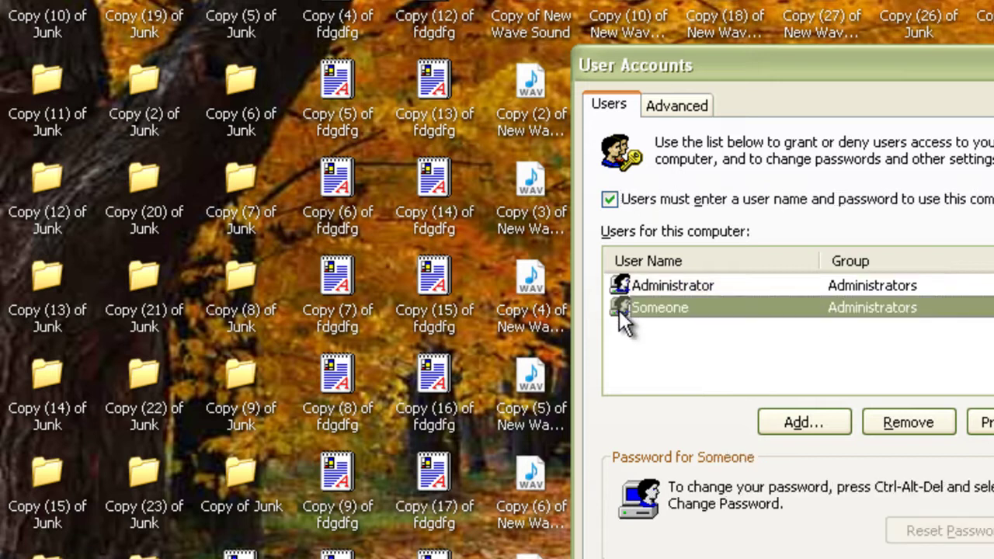
click(908, 423)
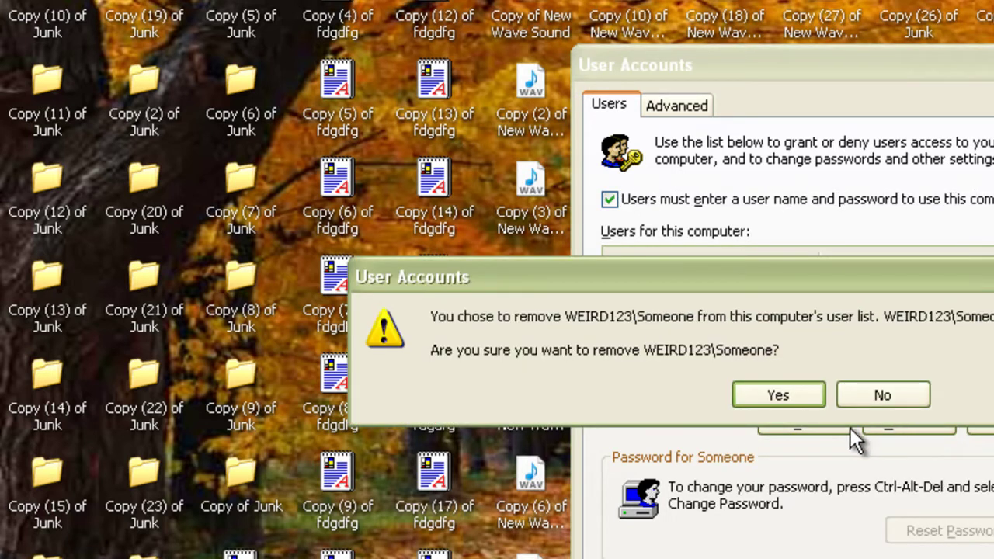
click(773, 398)
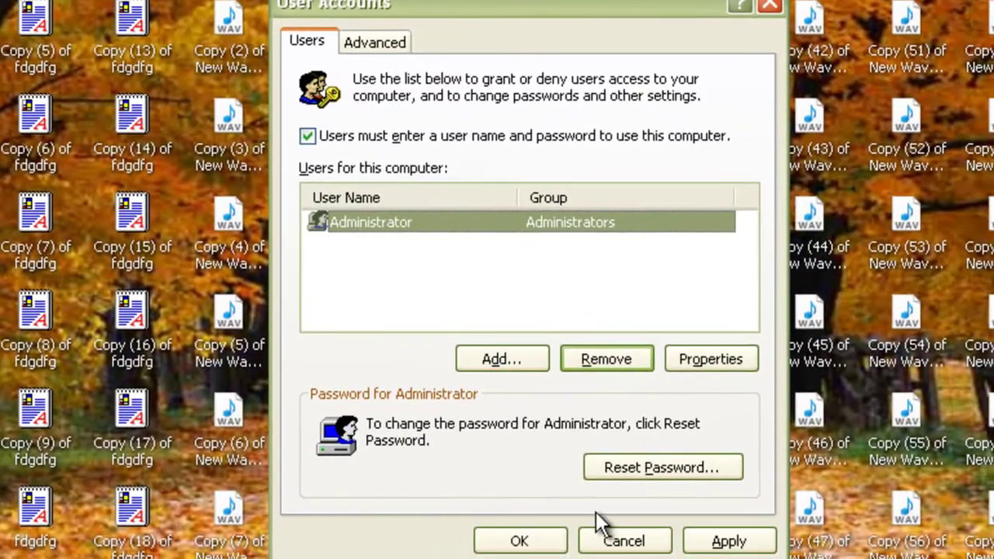
Reset the Administrator password to blank and save the User Accounts changes
click(629, 462)
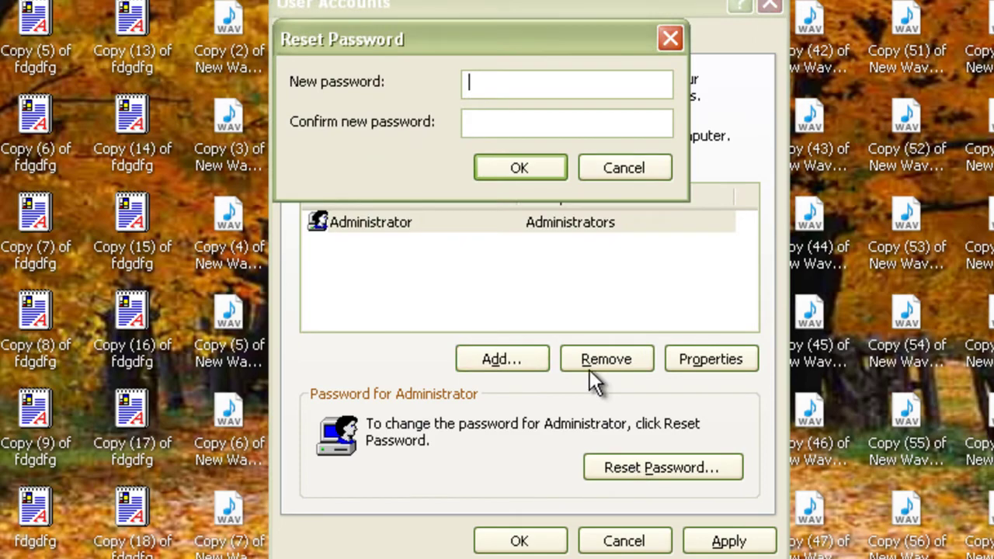
click(537, 164)
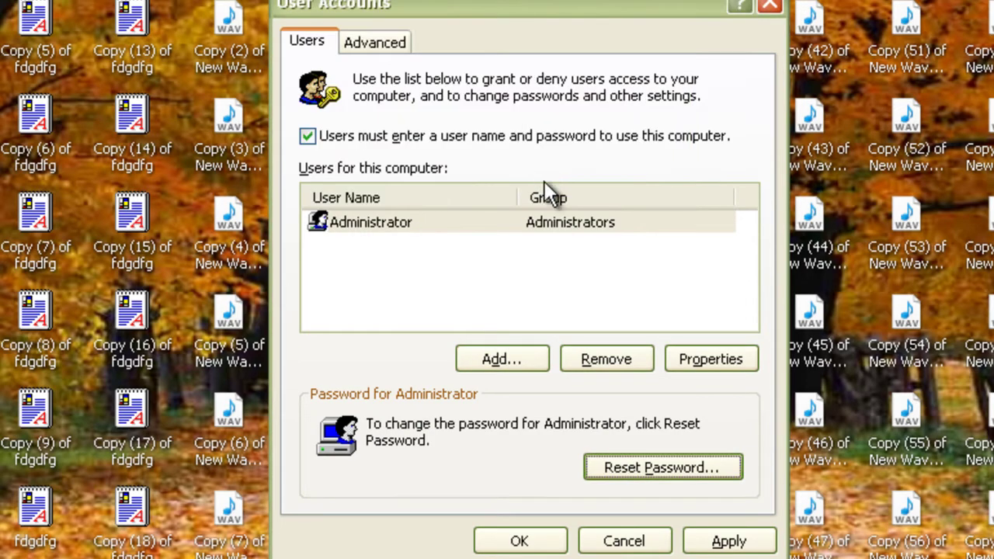
click(726, 541)
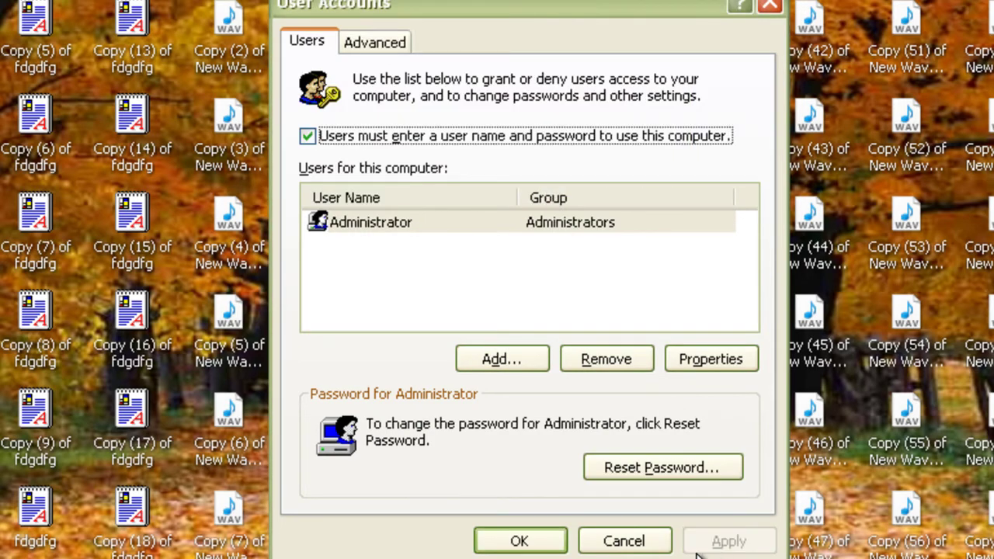
click(505, 542)
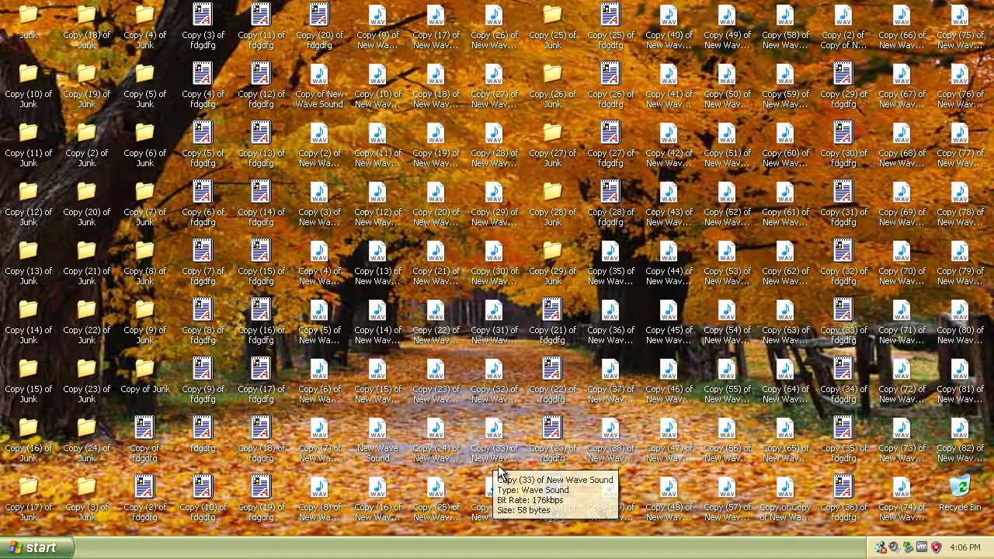
Restart the computer and open the Start menu in the Administrator session
click(35, 546)
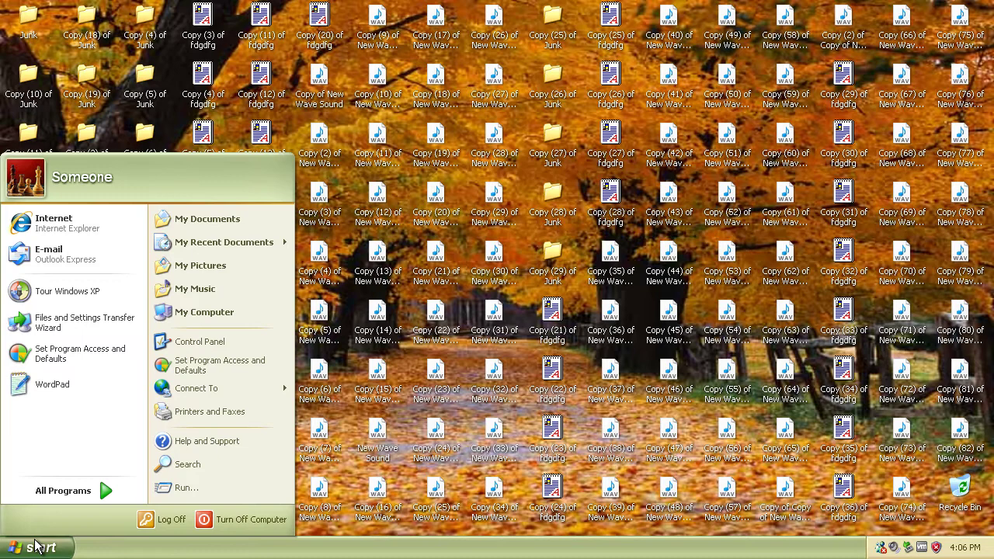
click(264, 520)
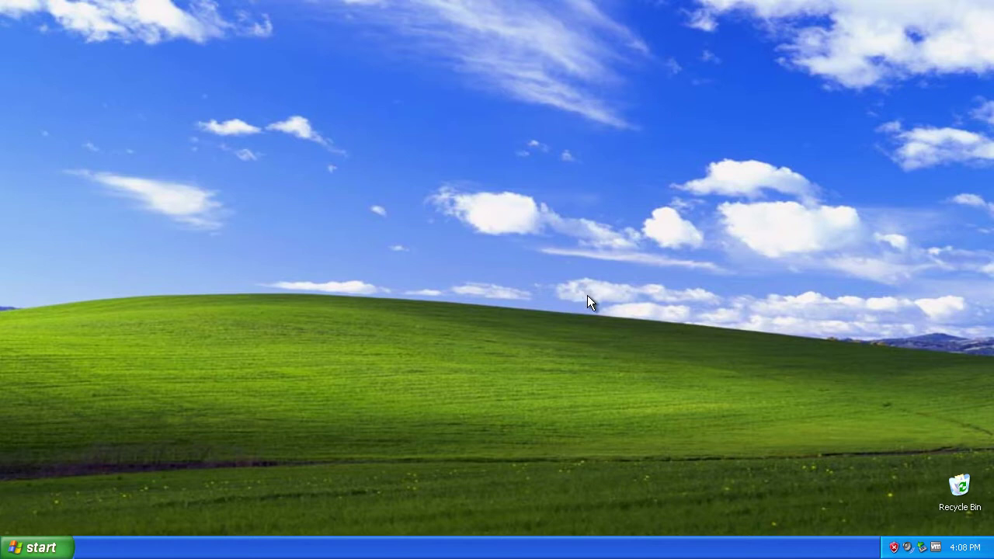
click(36, 541)
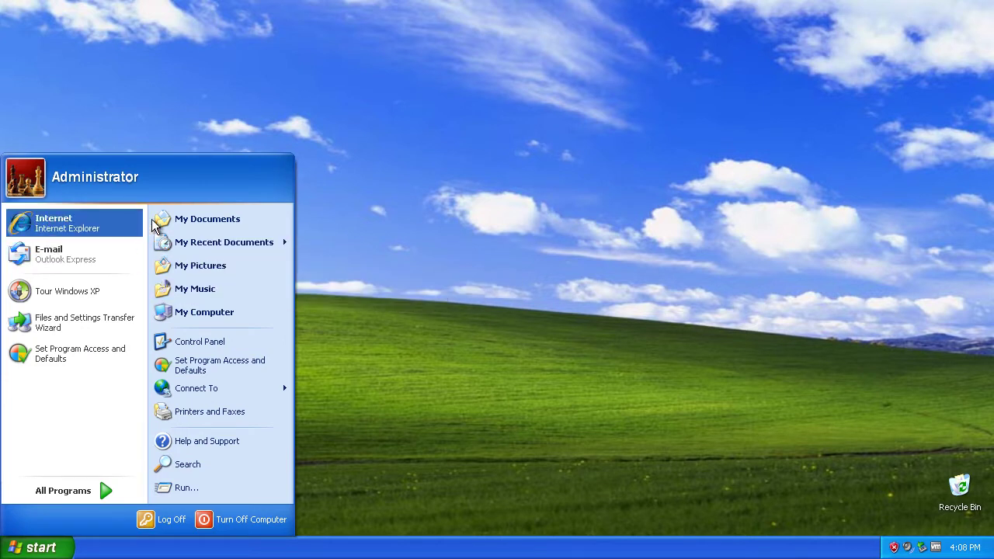
mouse_move(251, 390)
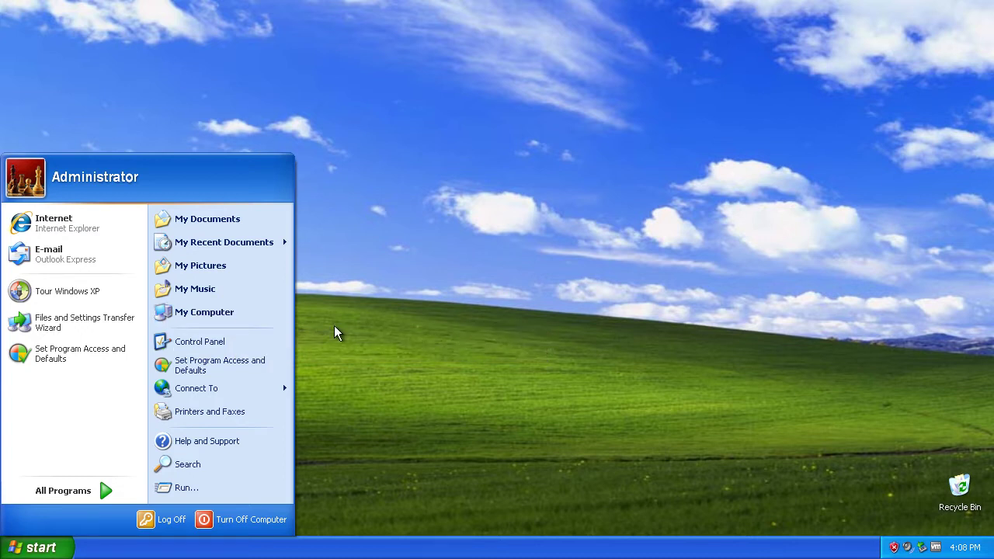
Open drive C: and enable 'Display the contents of system folders' in Folder Options
click(216, 317)
double_click(261, 264)
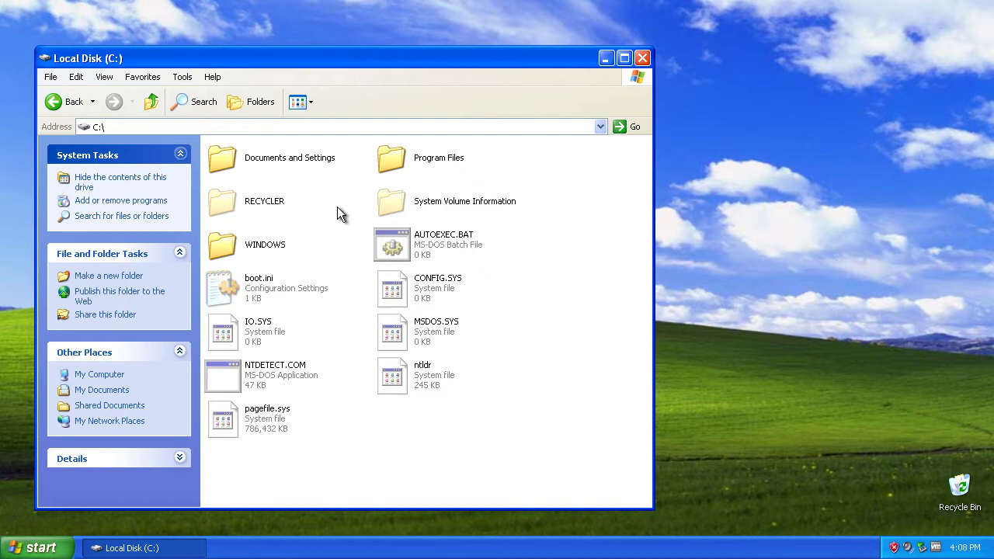
click(183, 77)
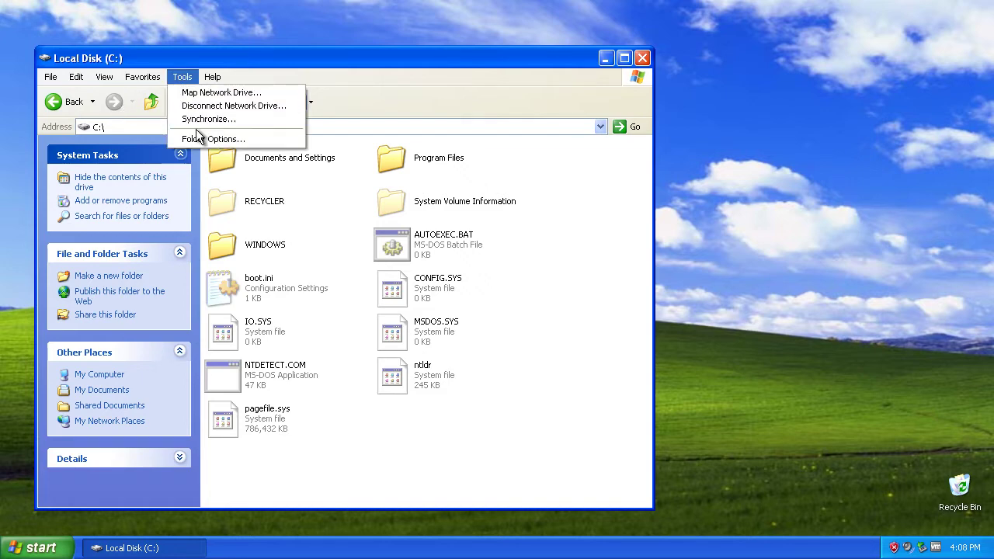
click(199, 140)
click(120, 86)
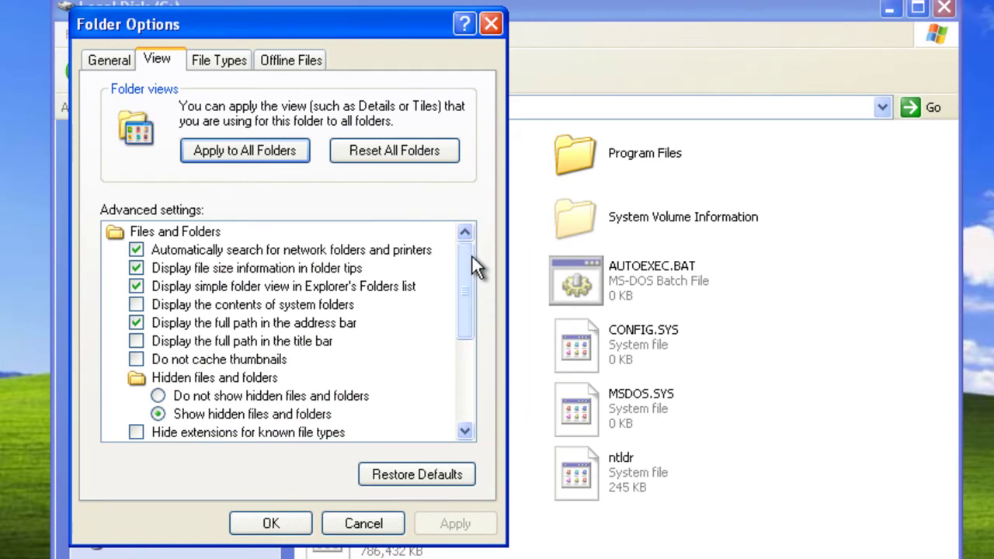
click(152, 306)
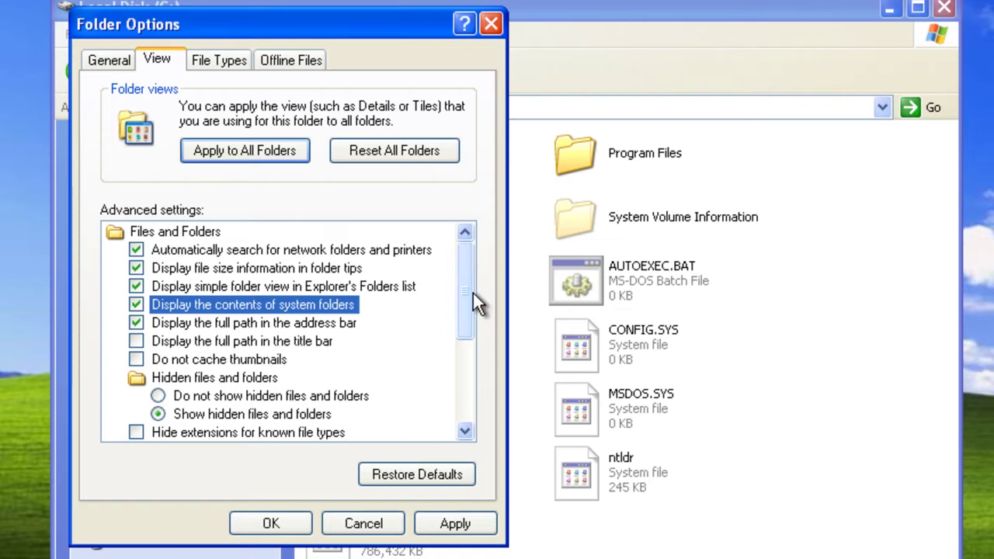
drag(473, 293, 472, 324)
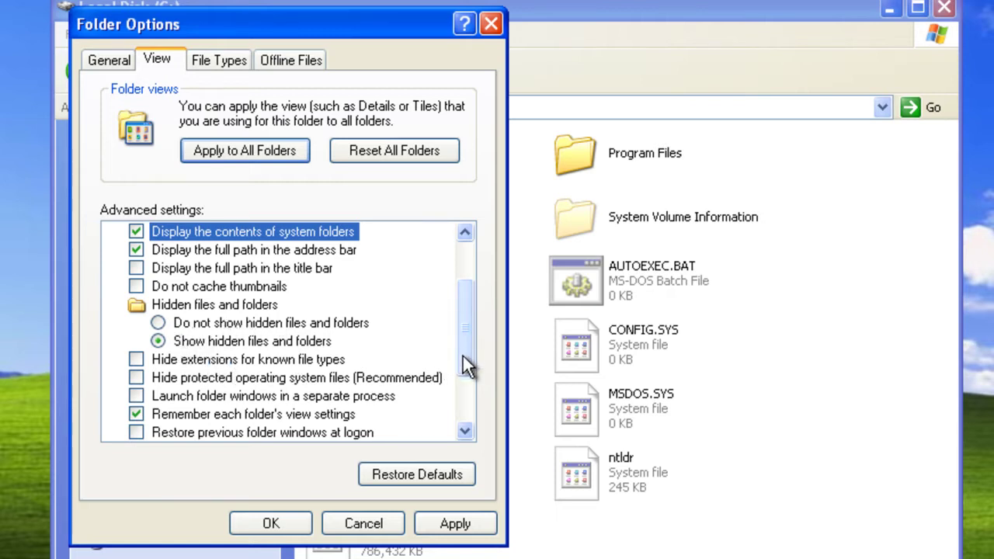
drag(463, 356, 459, 366)
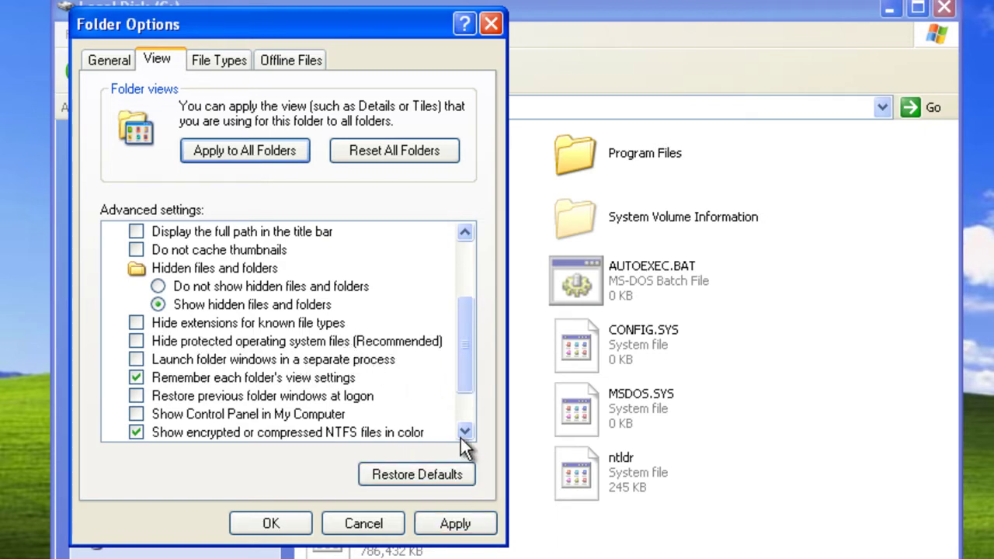
click(447, 522)
click(267, 524)
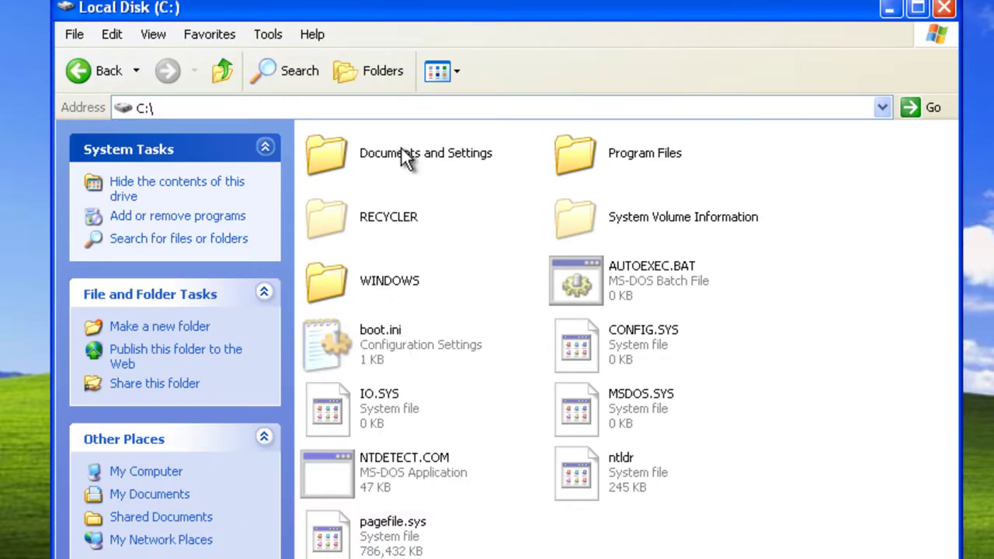
Drag the leftover user profile folder from Documents and Settings into the Recycle Bin
double_click(455, 154)
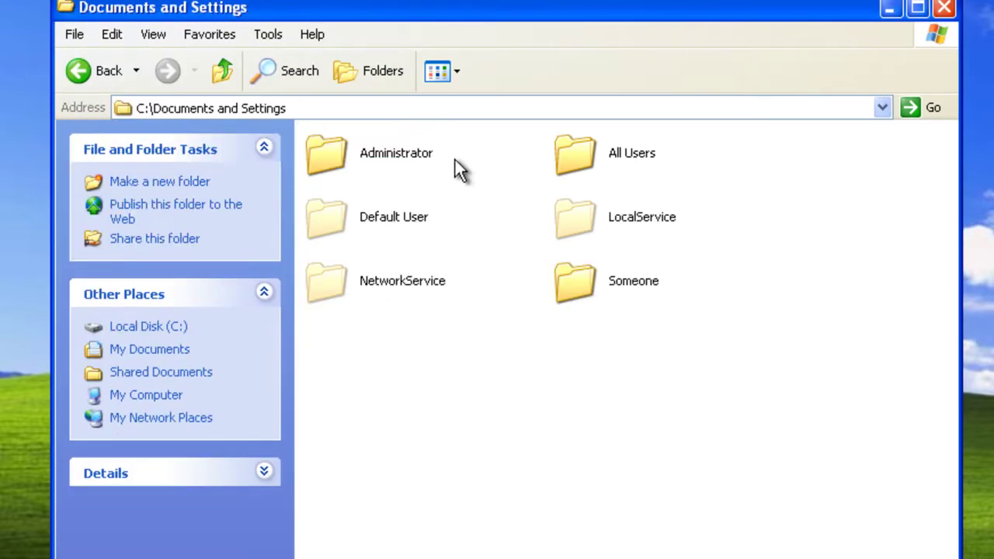
drag(714, 317, 566, 281)
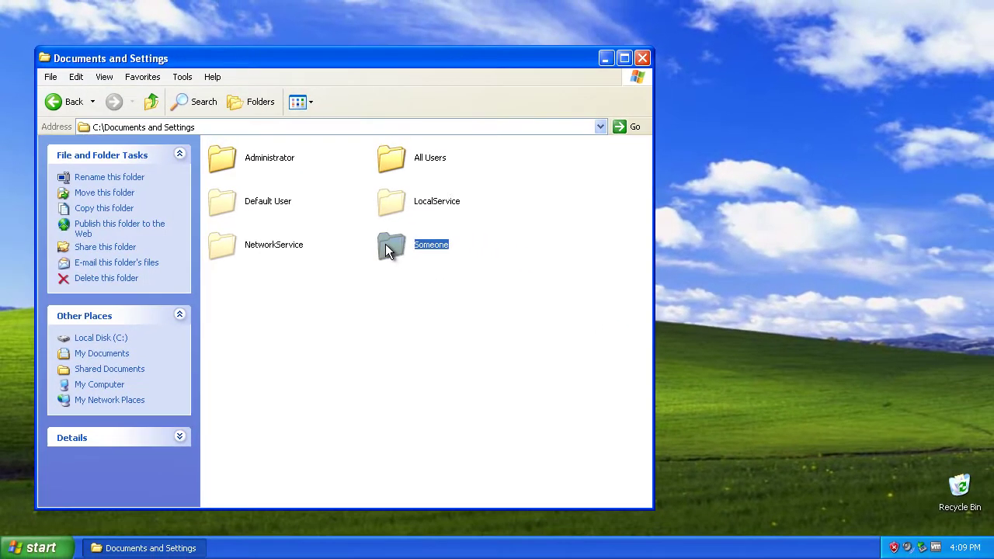
drag(435, 255, 993, 552)
drag(957, 509, 959, 509)
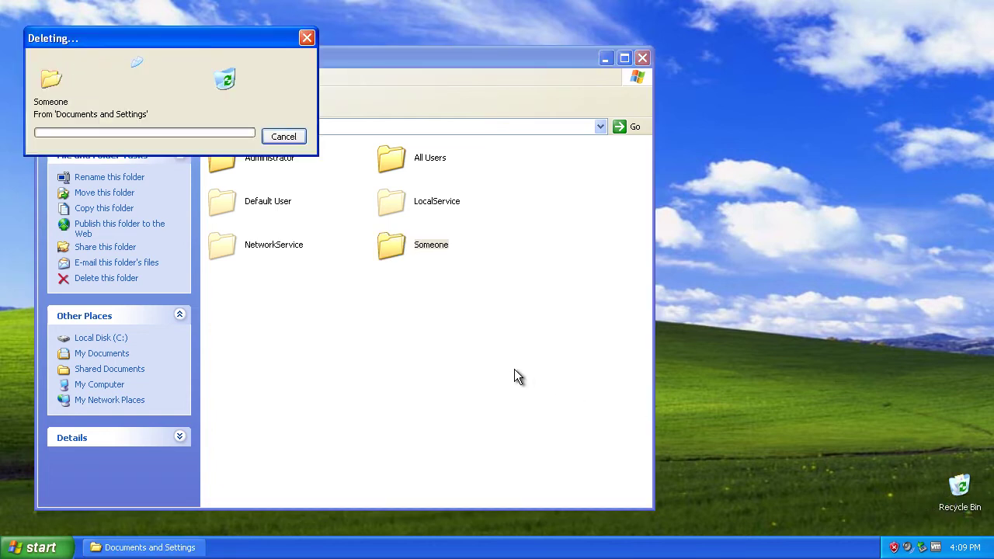
drag(119, 39, 577, 258)
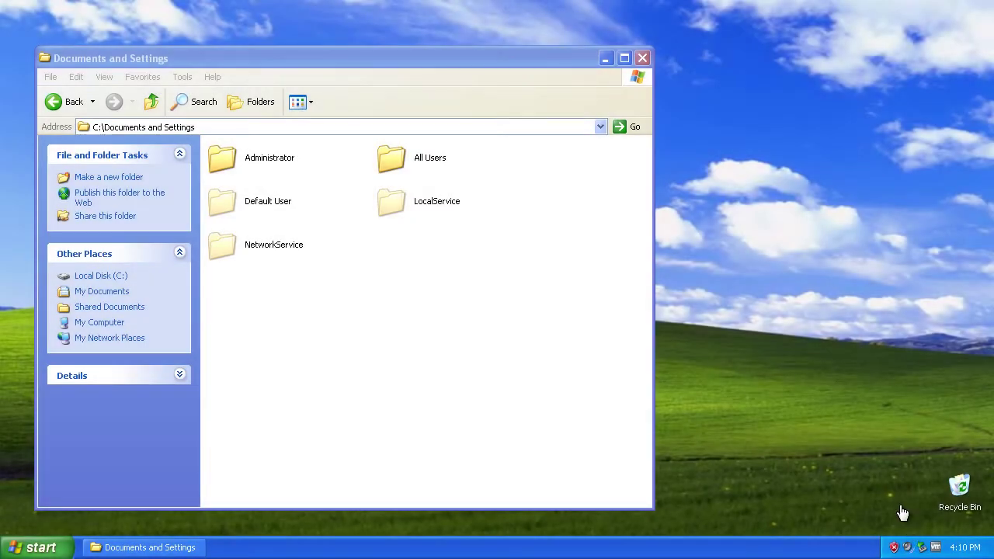
Empty the Recycle Bin, permanently deleting both items
double_click(960, 487)
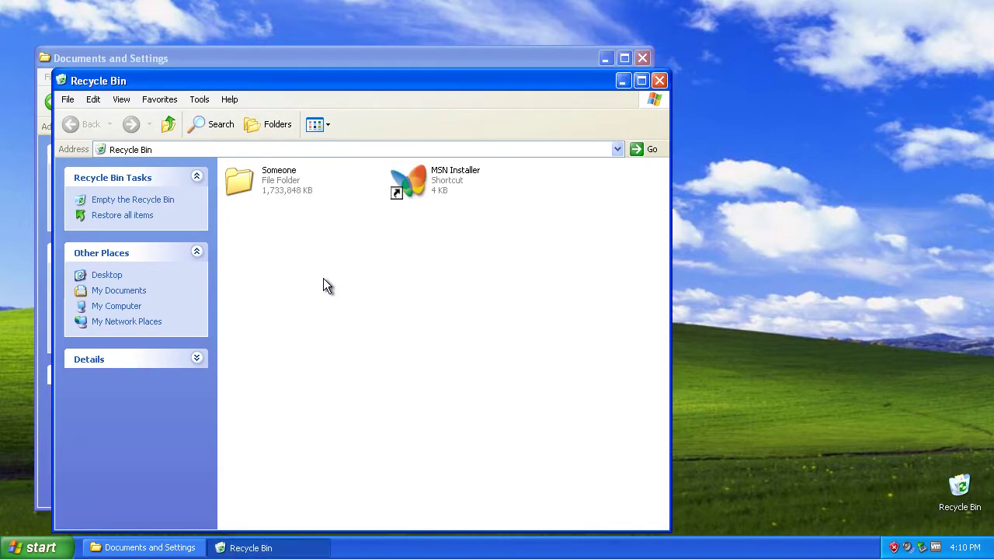
click(155, 201)
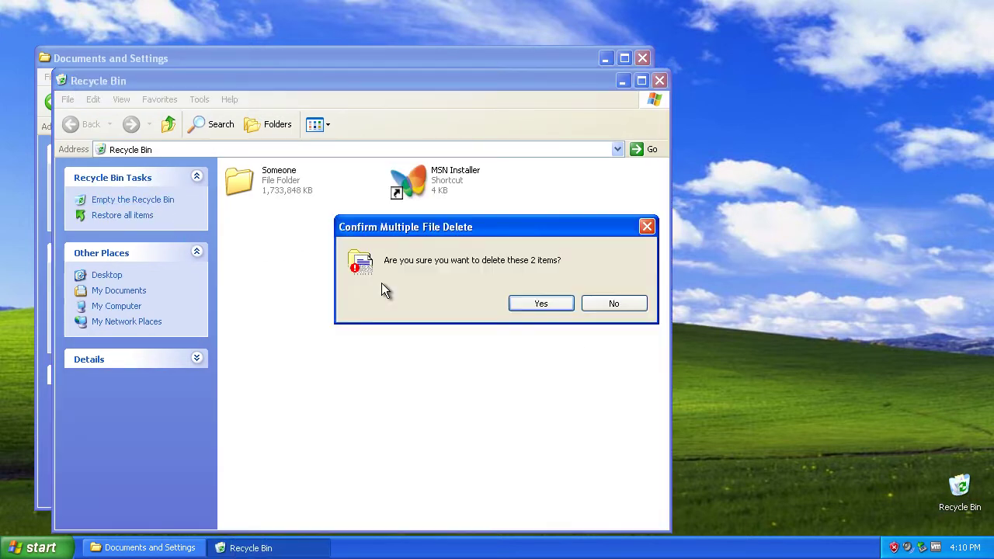
click(542, 303)
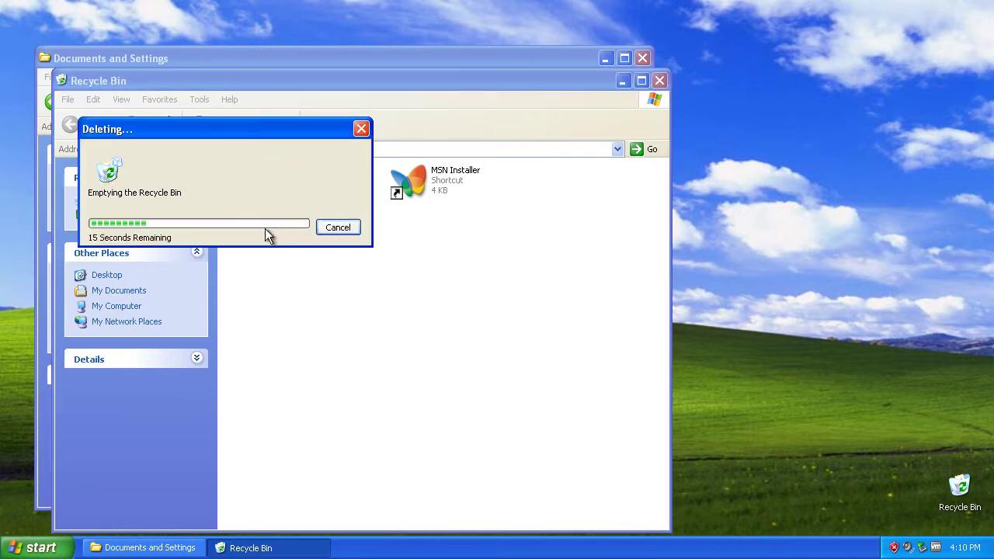
drag(224, 130, 698, 131)
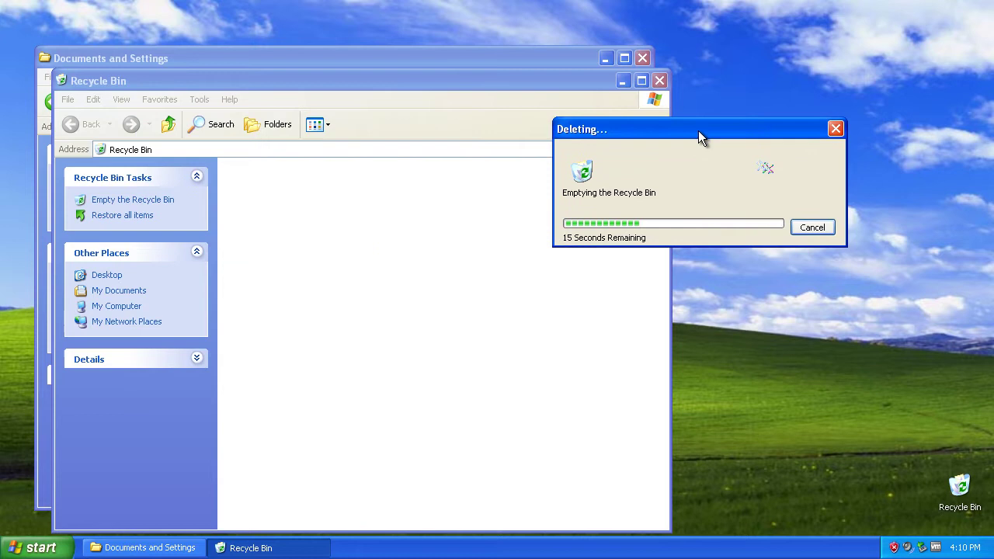
Close the Documents and Settings and Recycle Bin windows
click(534, 65)
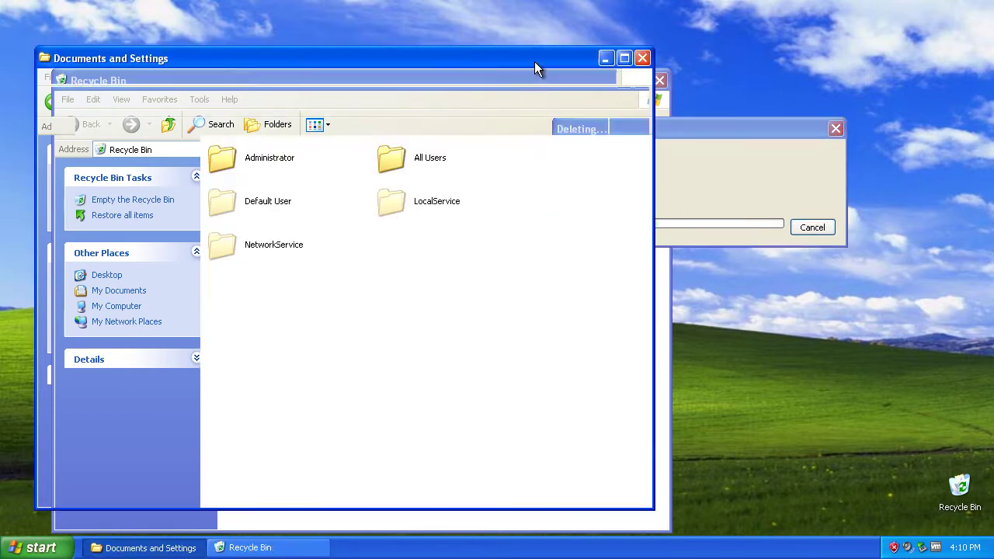
click(641, 58)
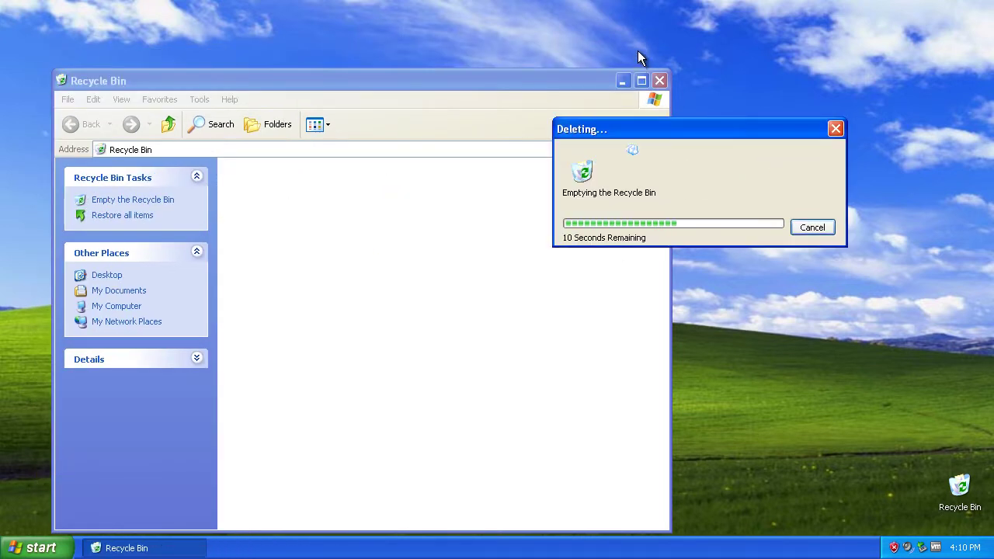
click(660, 81)
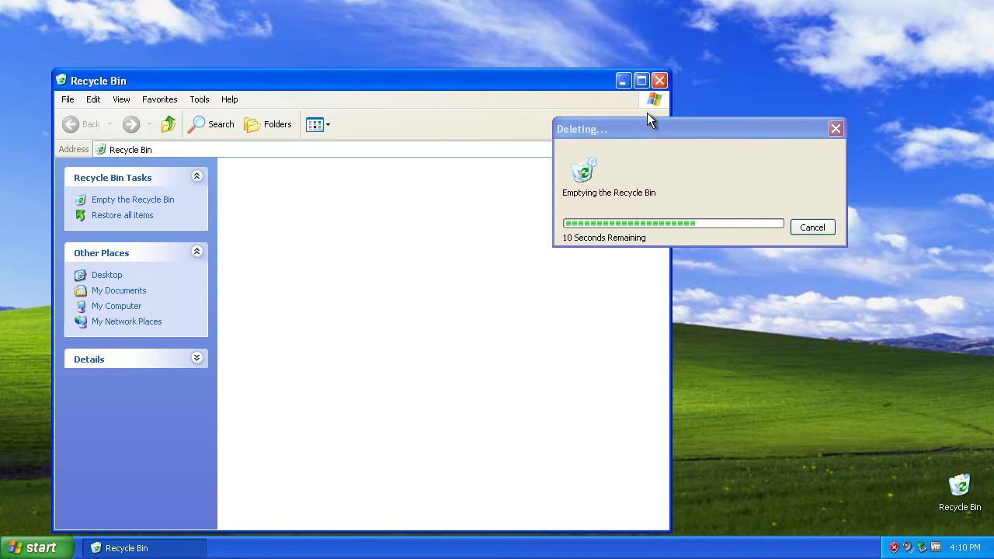
drag(582, 92, 739, 49)
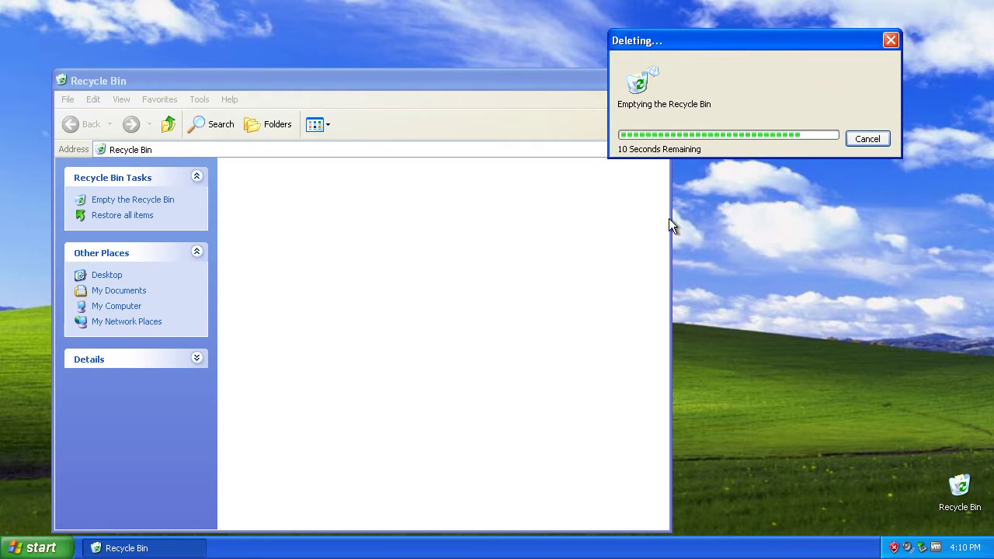
click(513, 78)
drag(514, 77, 531, 283)
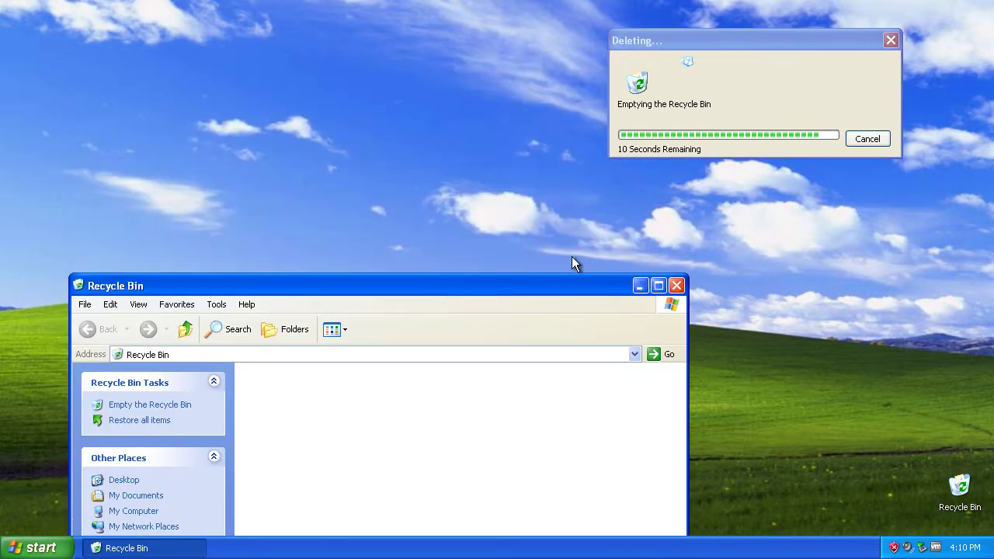
click(677, 287)
click(39, 548)
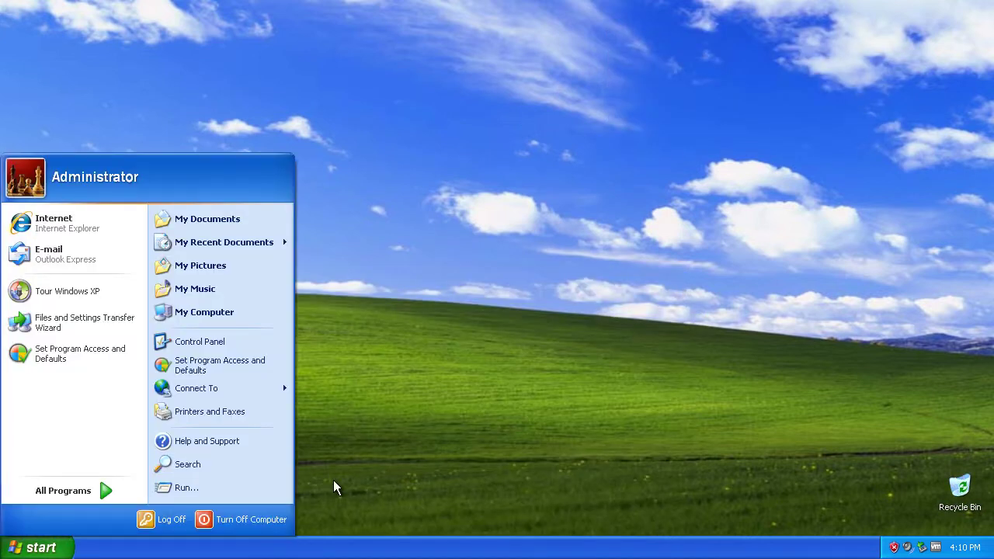
Open Control Panel from All Programs in Classic View and launch Add or Remove Programs
click(101, 494)
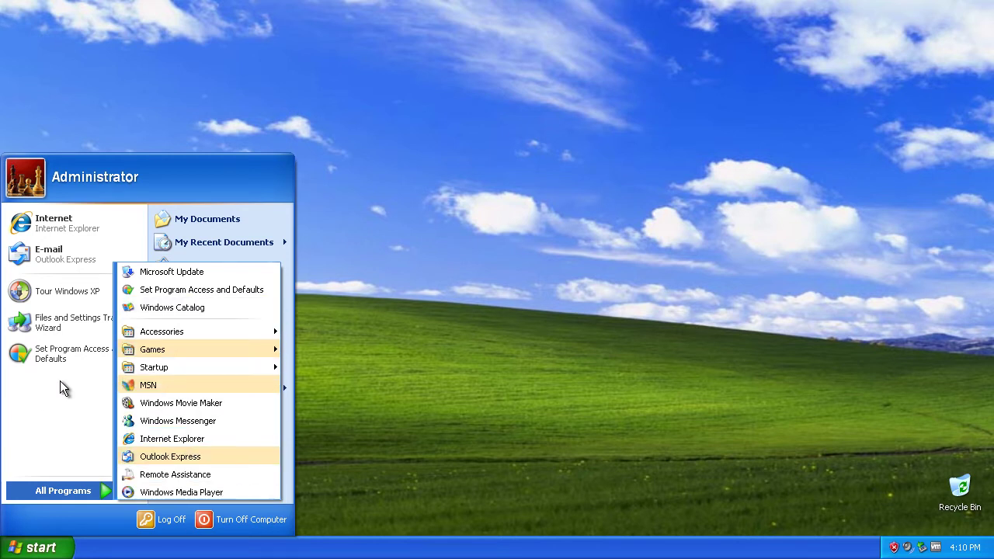
click(231, 342)
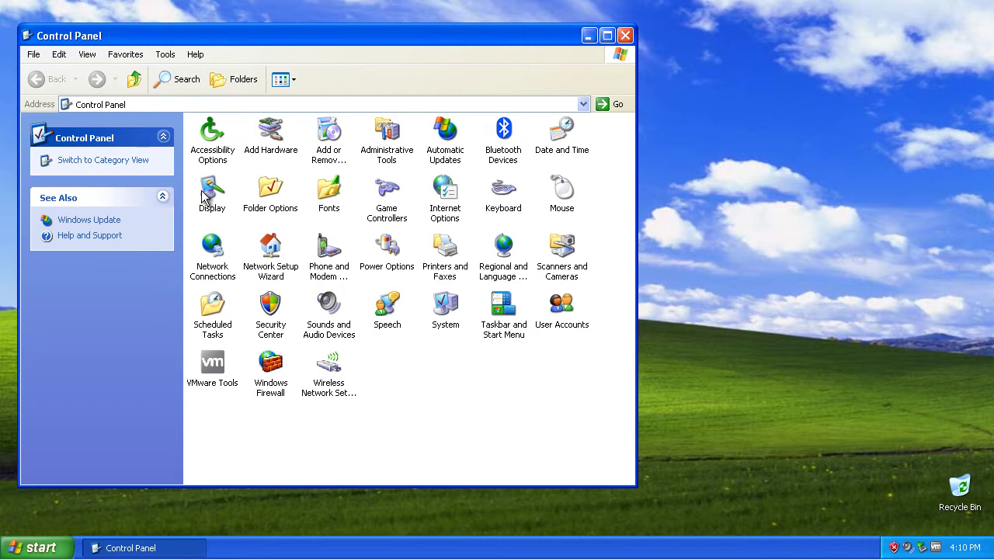
click(134, 161)
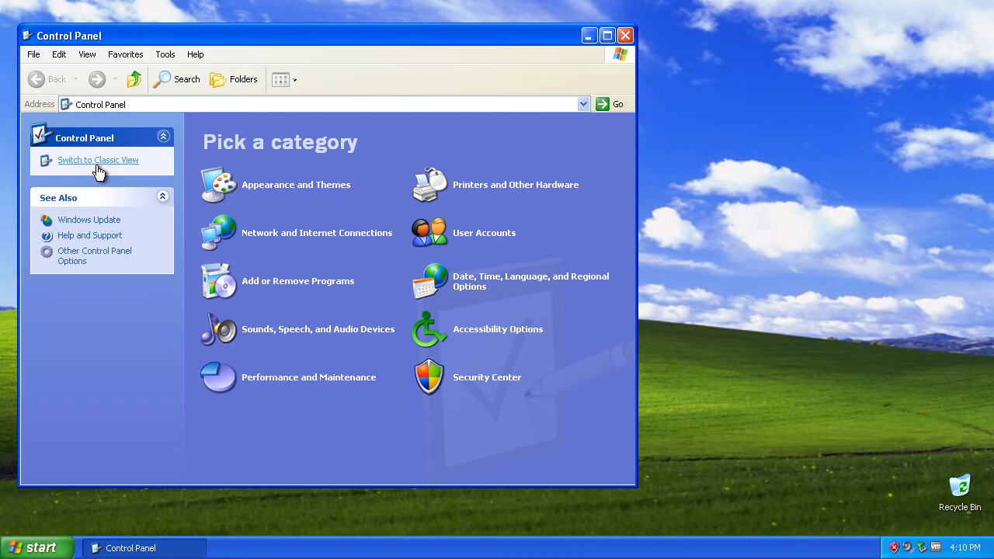
click(98, 161)
click(332, 150)
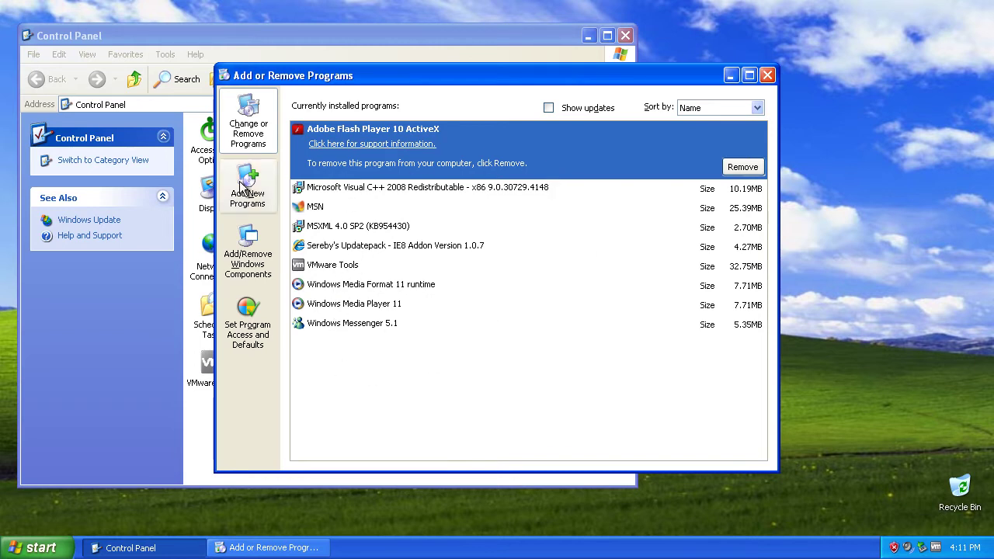
In Windows Components, deselect Games under Accessories and Utilities and select the Indexing Service
click(257, 273)
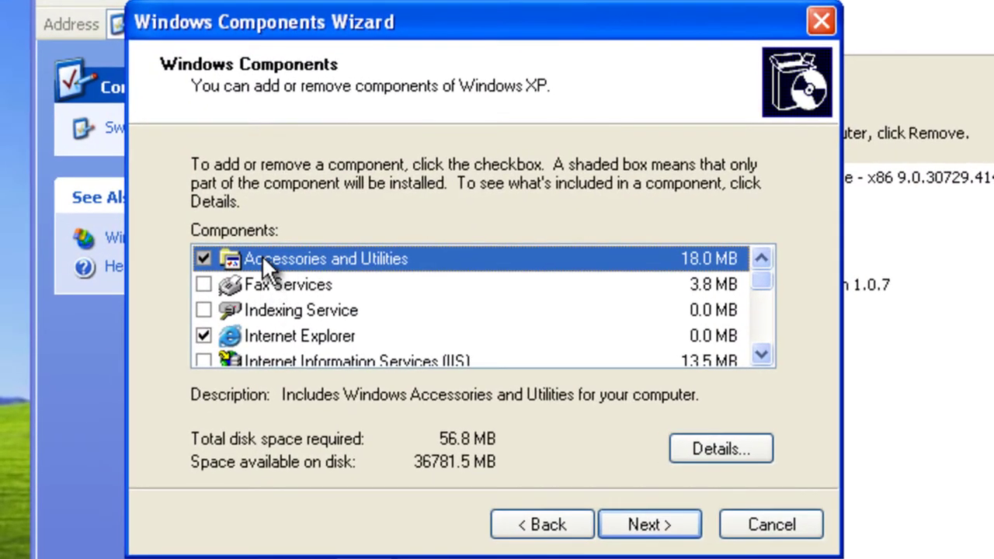
double_click(146, 231)
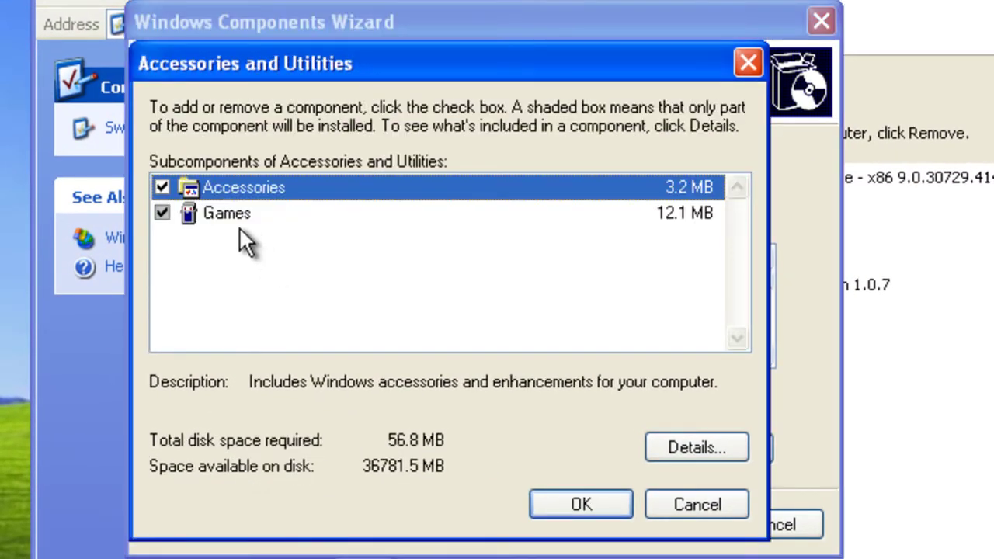
click(160, 214)
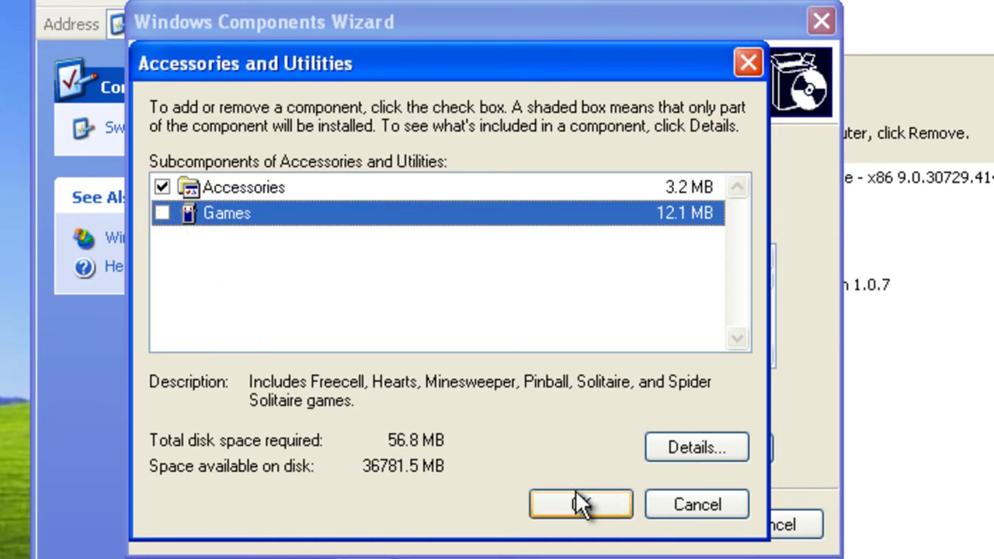
click(575, 497)
click(272, 307)
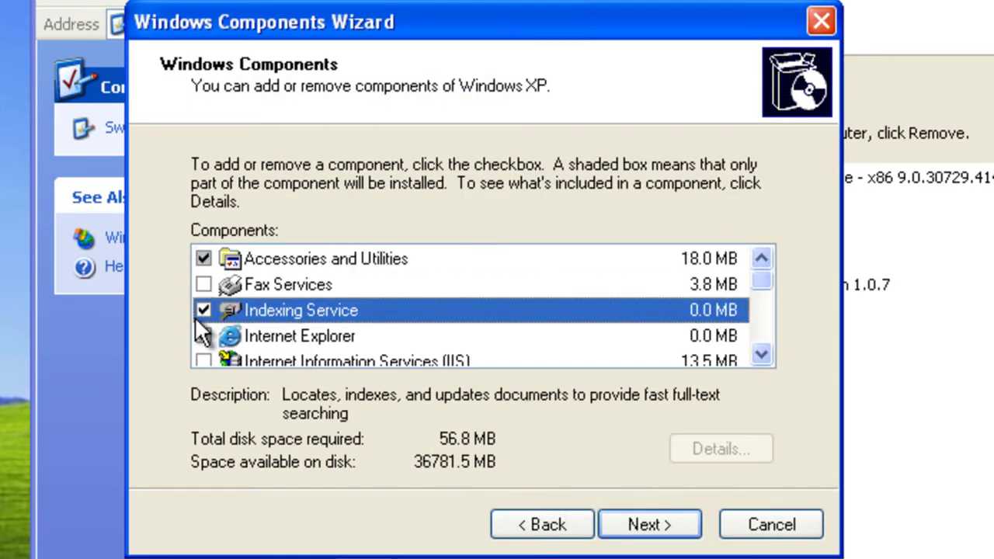
click(763, 354)
click(763, 354)
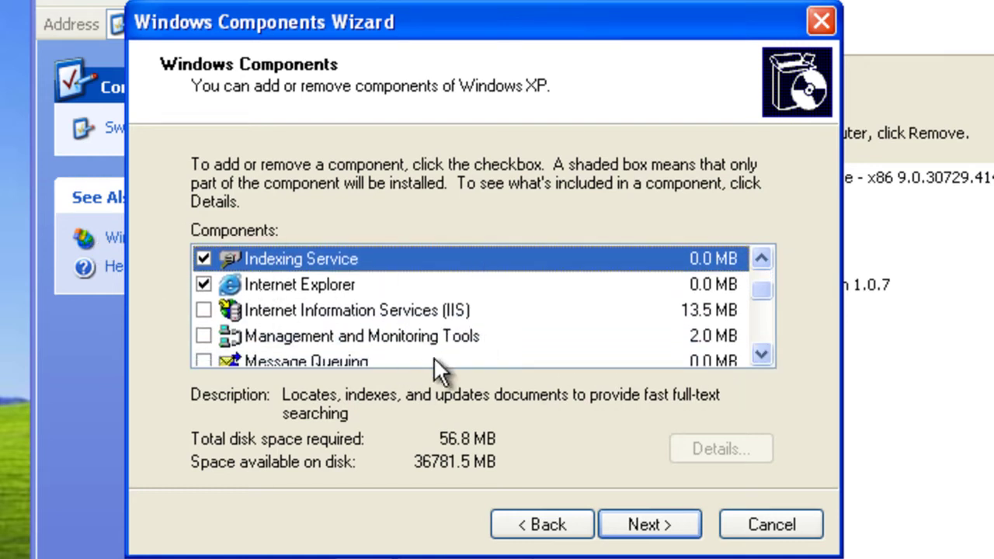
click(764, 354)
click(764, 353)
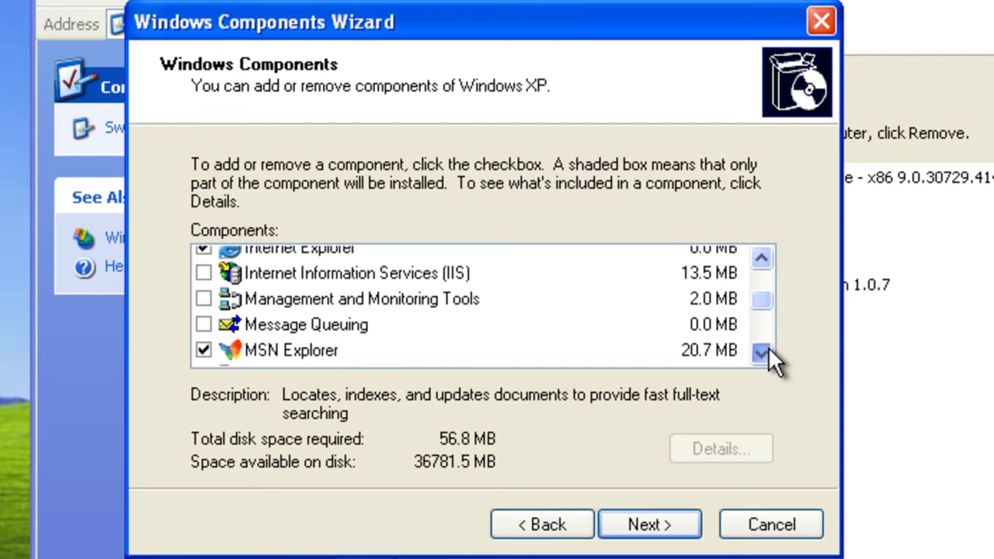
click(765, 354)
click(764, 354)
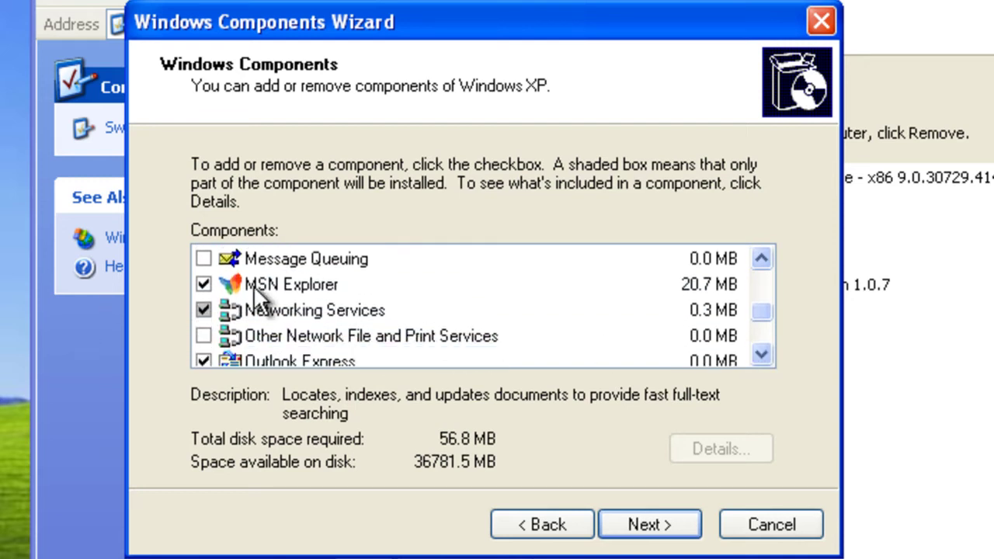
Deselect MSN Explorer, Outlook Express, Windows Media Player and Windows Messenger, then finish the wizard
click(206, 285)
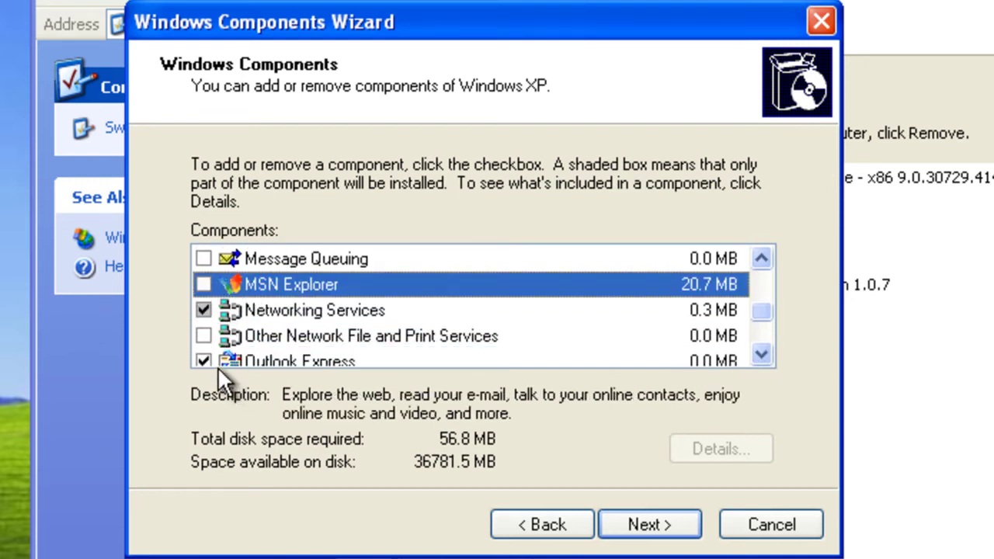
click(204, 362)
scroll(227, 342, down, 1)
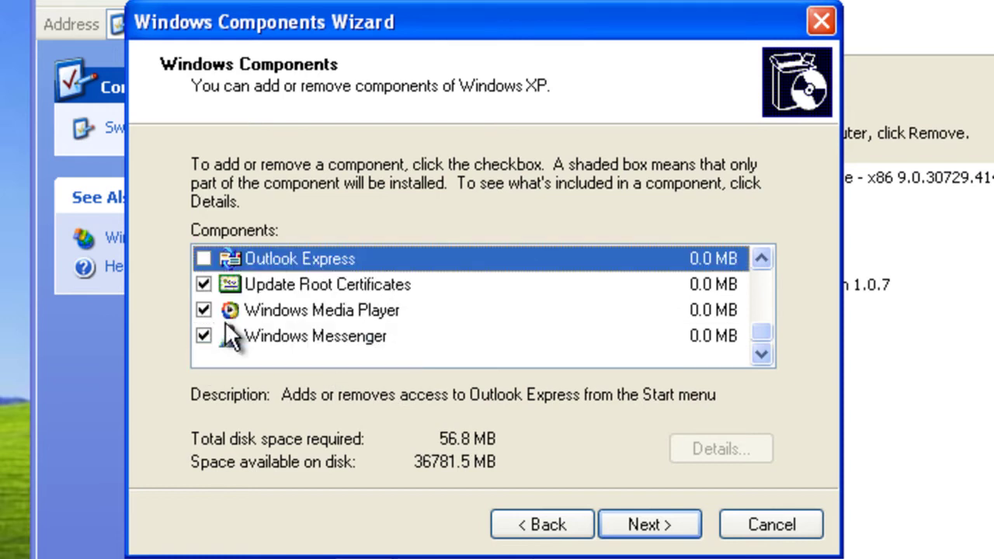
click(203, 310)
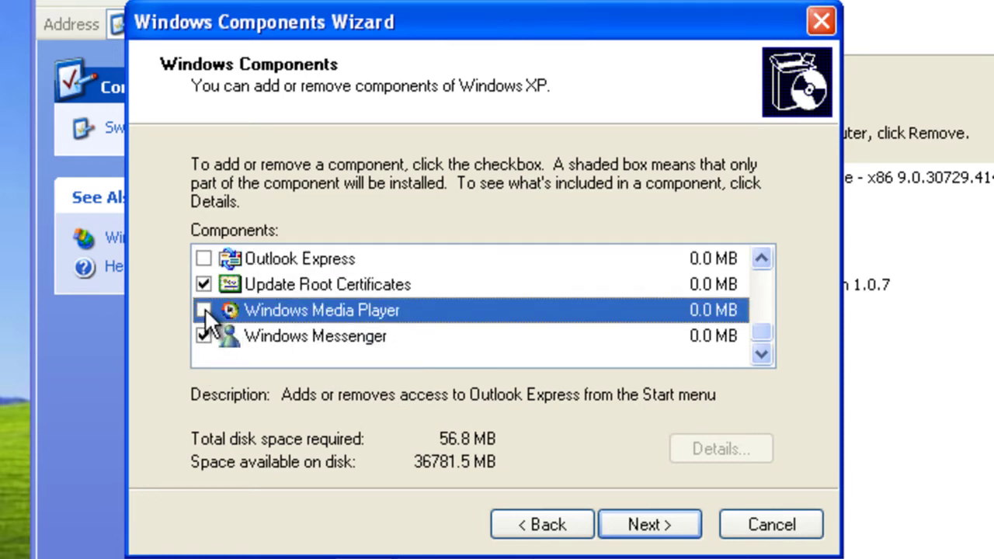
click(202, 335)
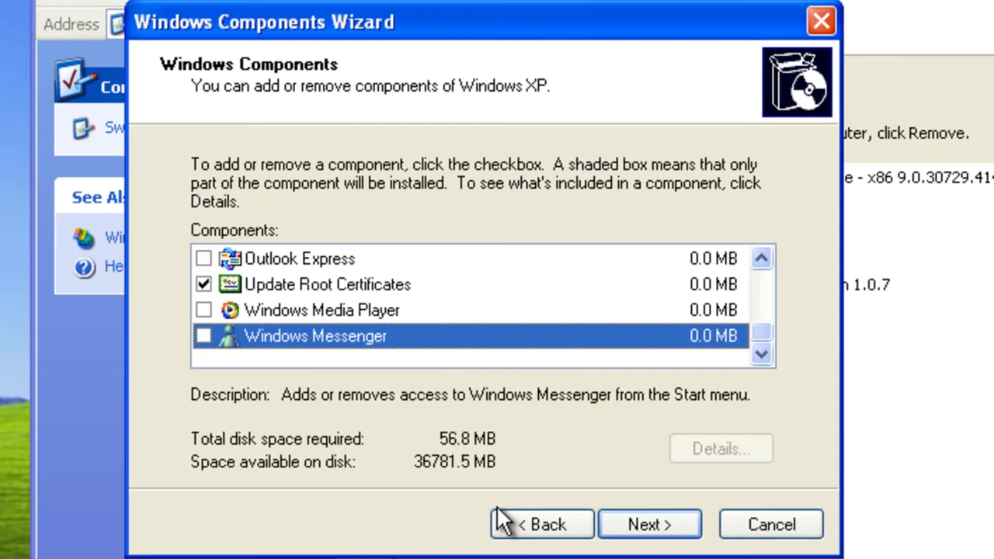
click(678, 530)
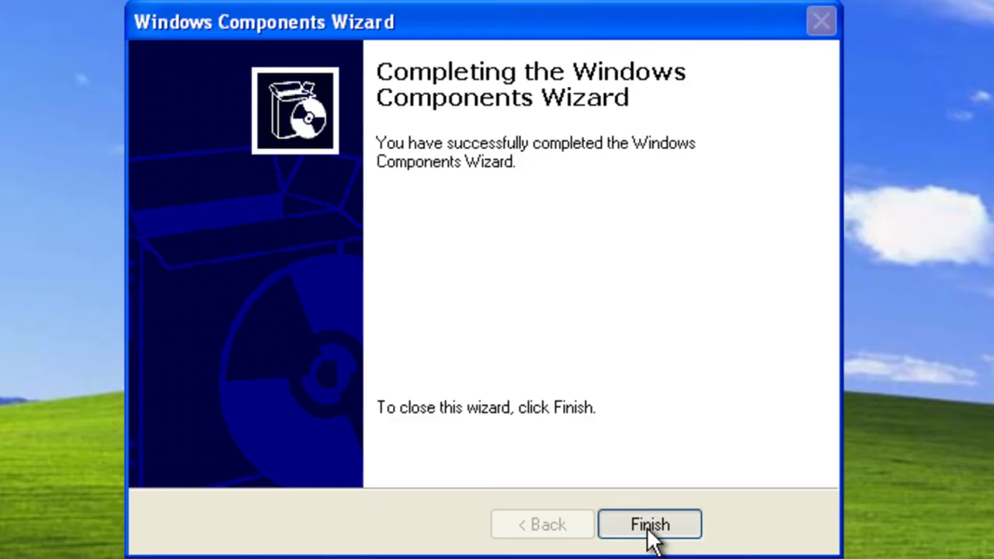
click(650, 533)
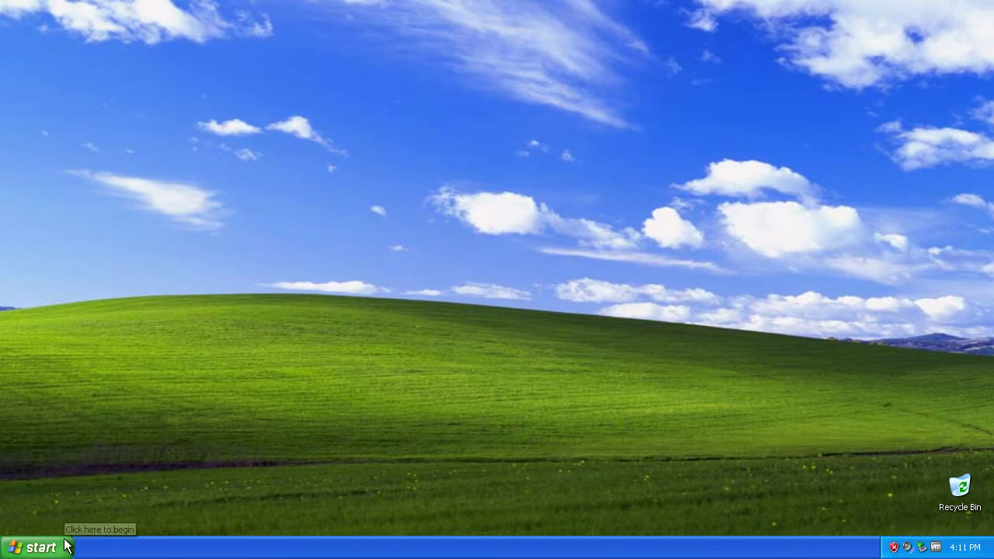
Turn on 'Show icon in notification area when connected' for Local Area Connection and close Network Connections
click(31, 548)
click(226, 346)
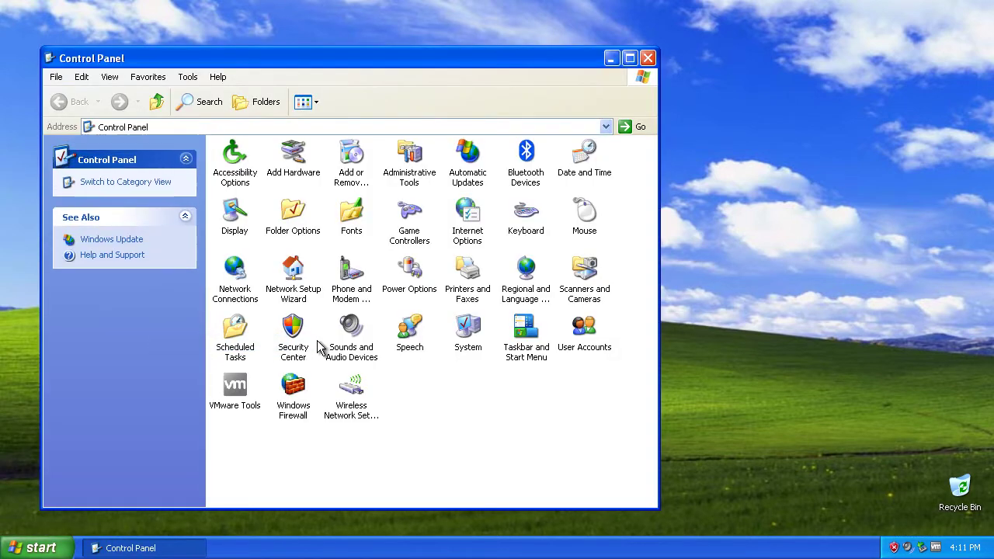
double_click(235, 294)
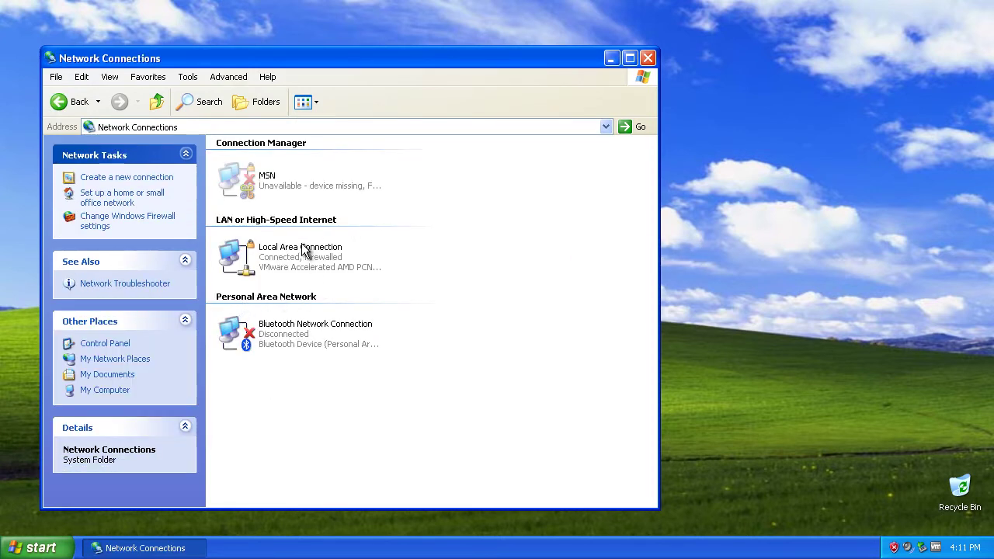
double_click(298, 257)
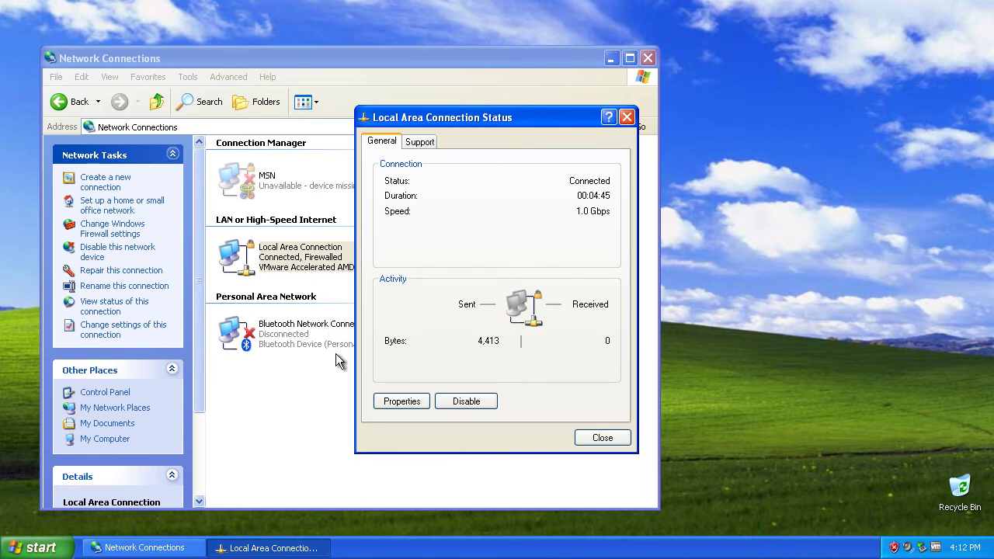
click(394, 402)
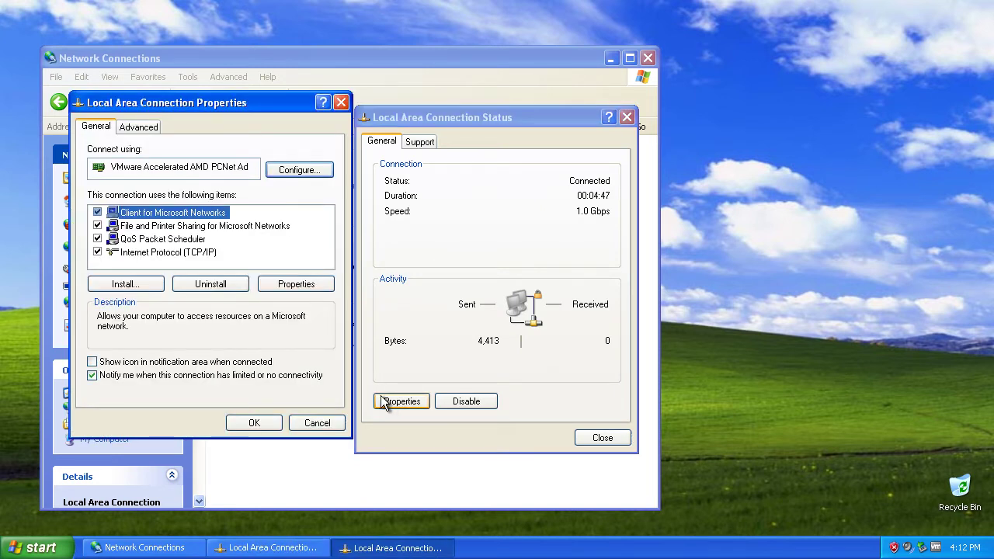
click(244, 364)
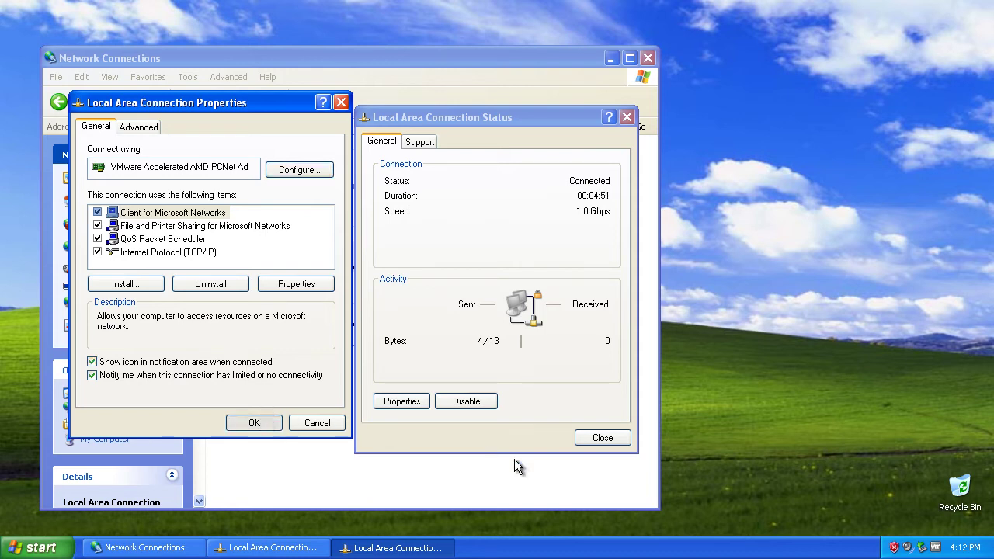
click(584, 444)
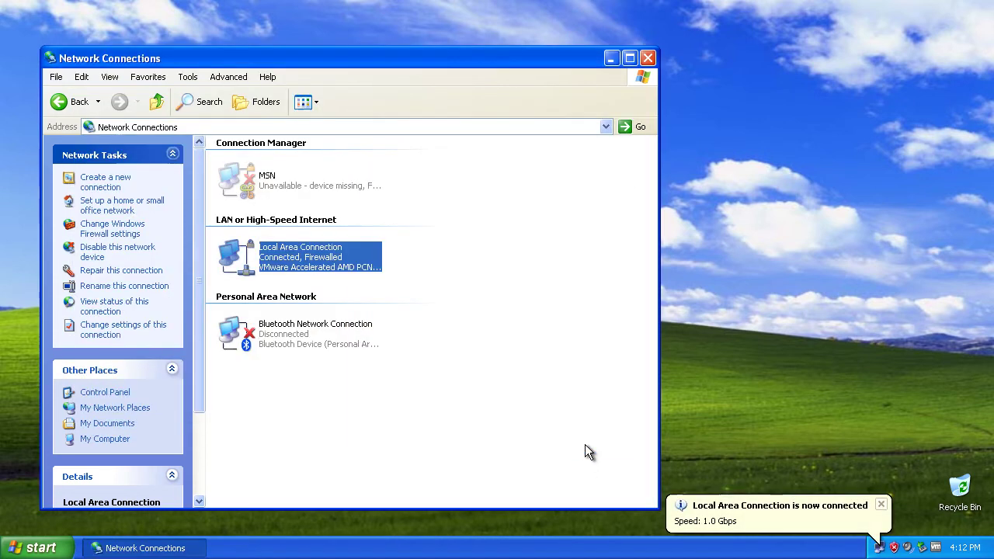
click(654, 60)
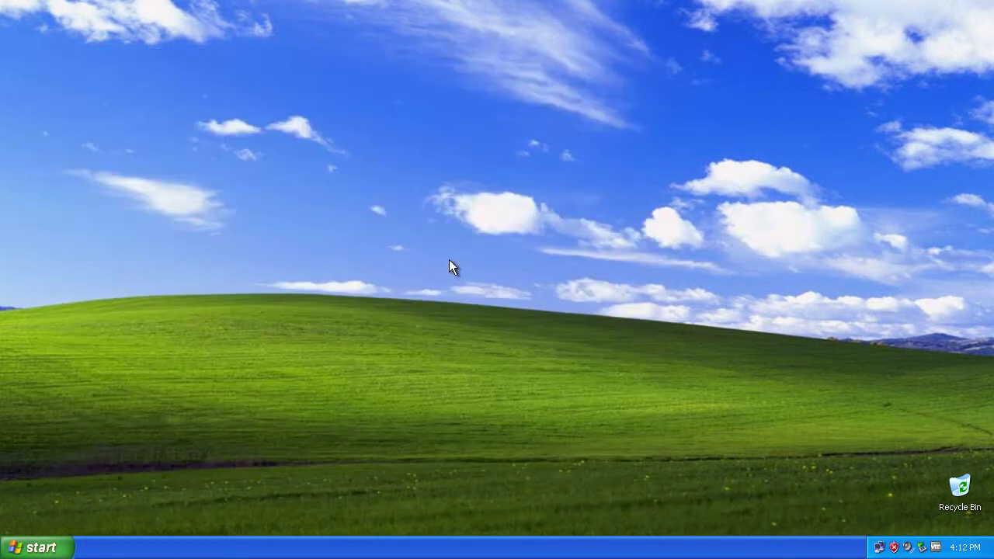
Open Display Properties from the desktop and choose the Windows Classic theme
click(36, 546)
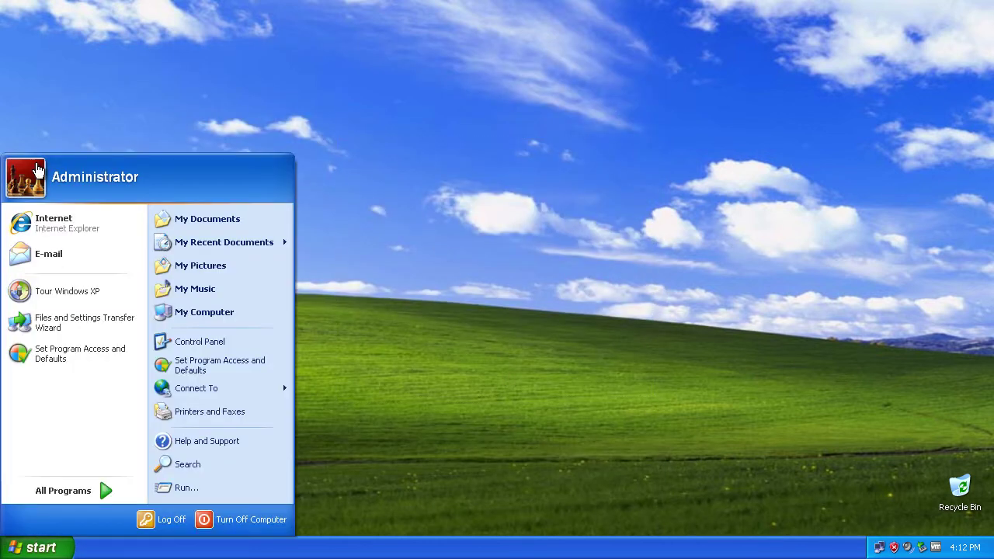
right_click(366, 72)
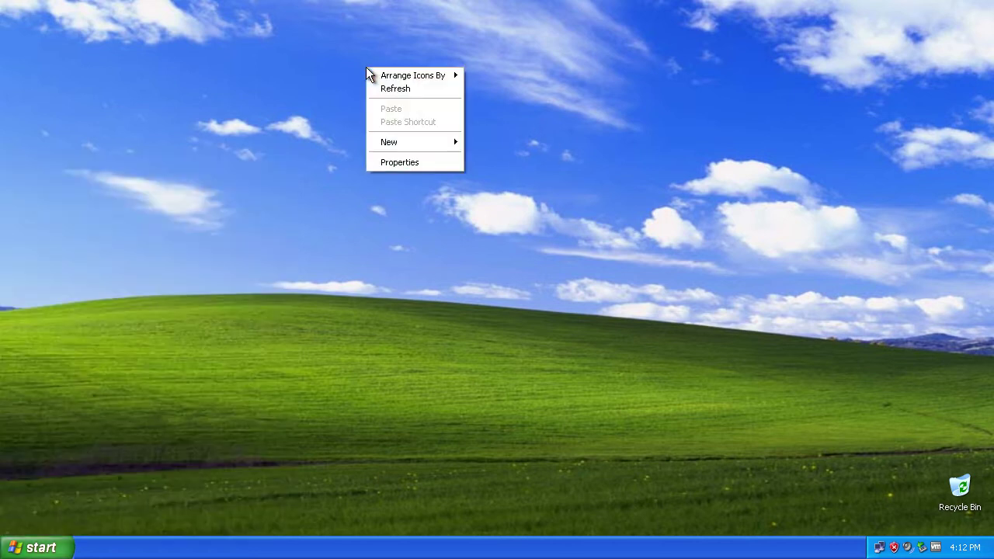
click(409, 166)
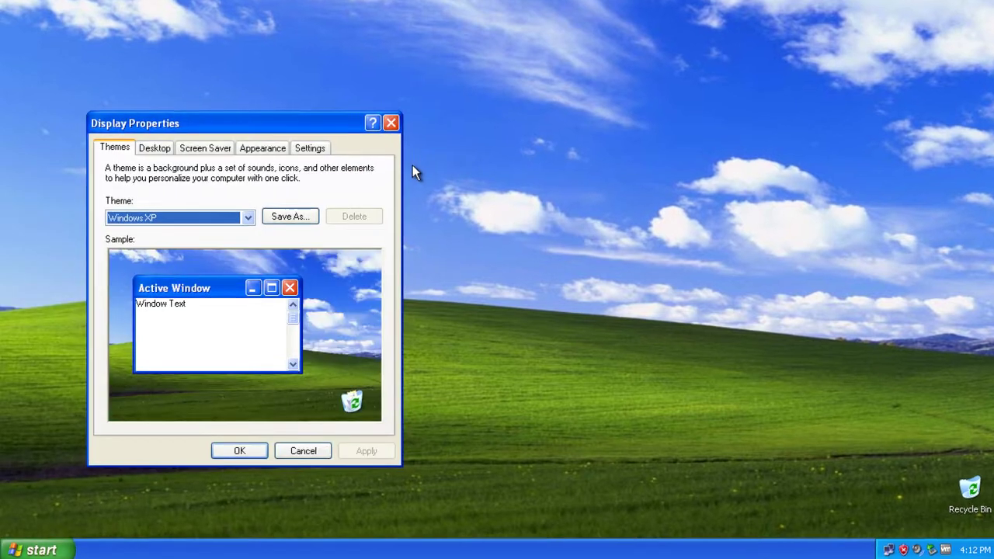
click(249, 215)
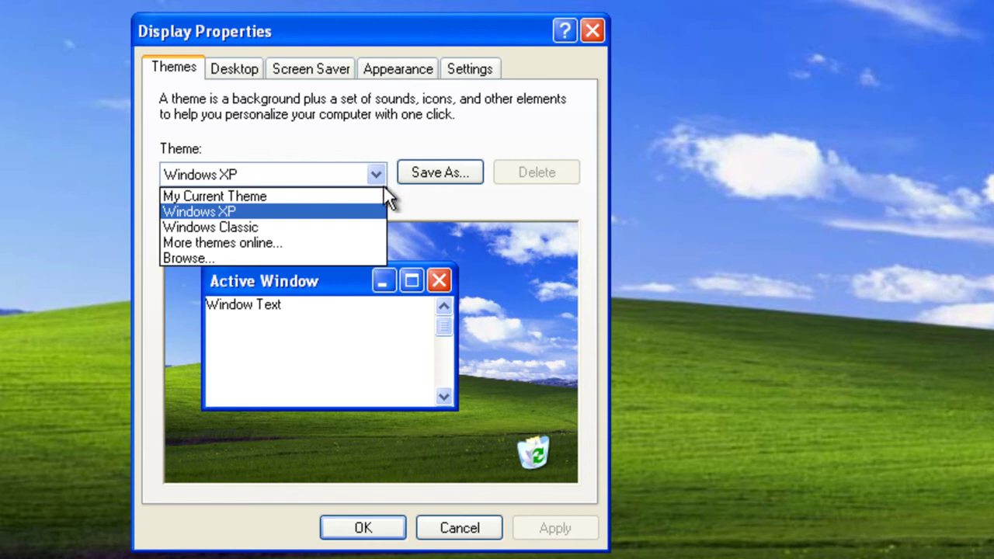
click(362, 227)
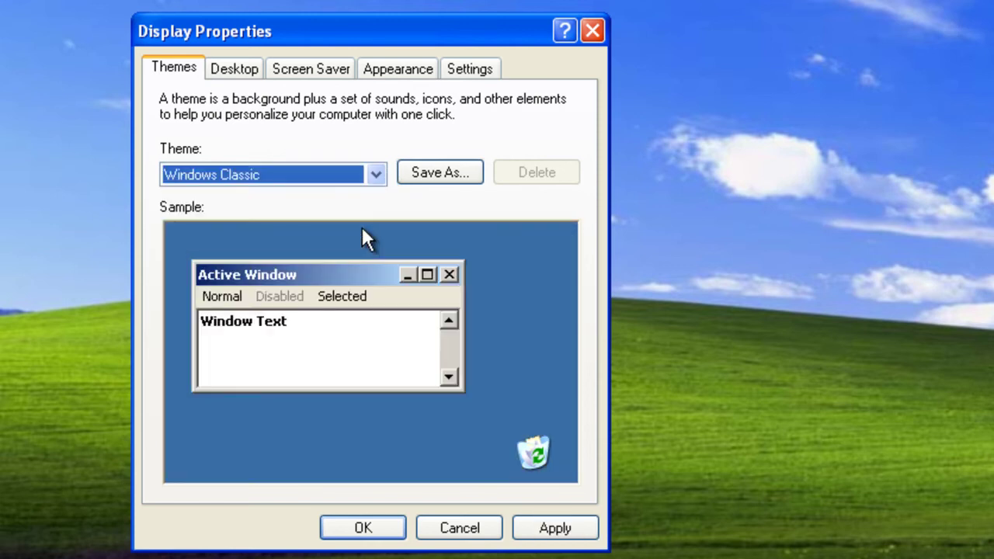
Set the desktop colour to black and the screen saver to (None)
click(241, 70)
click(546, 457)
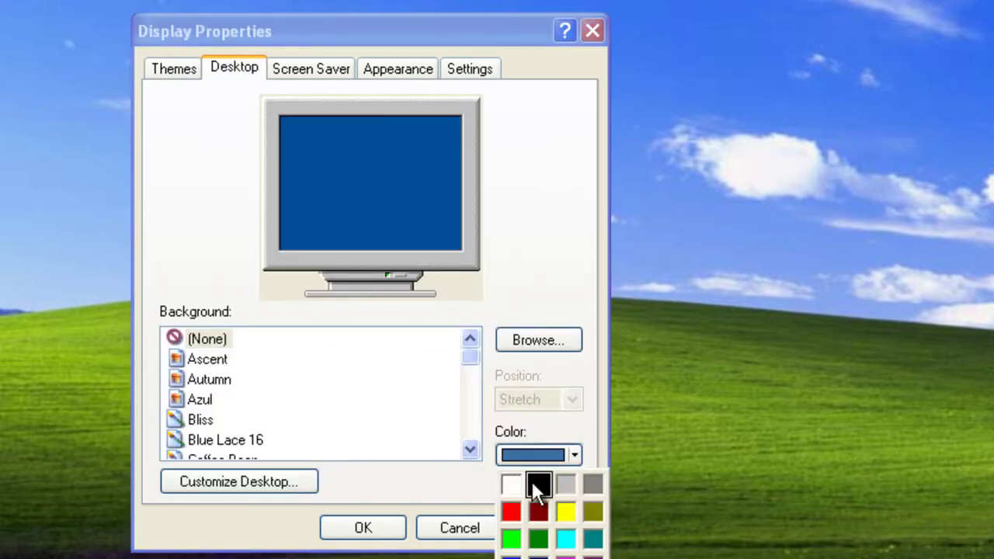
click(533, 483)
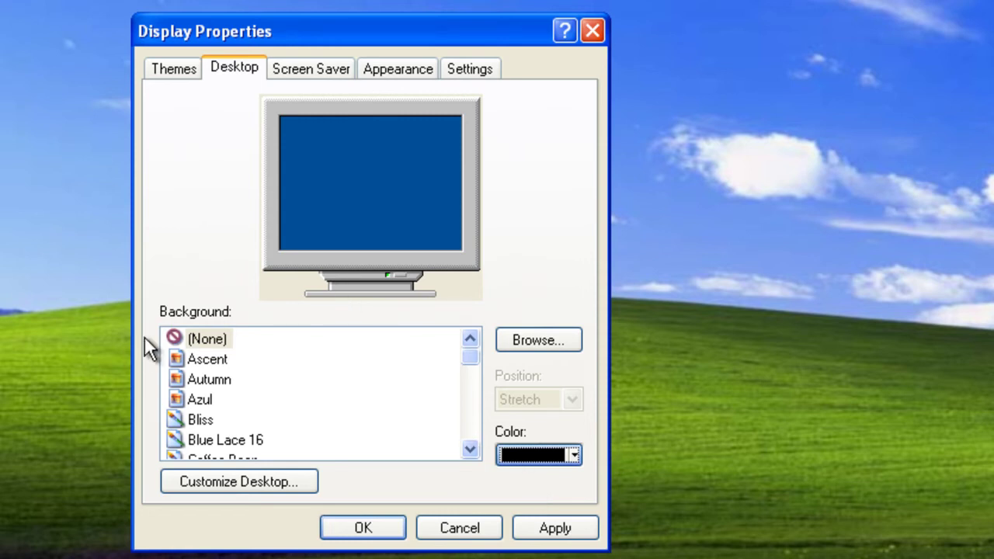
click(337, 74)
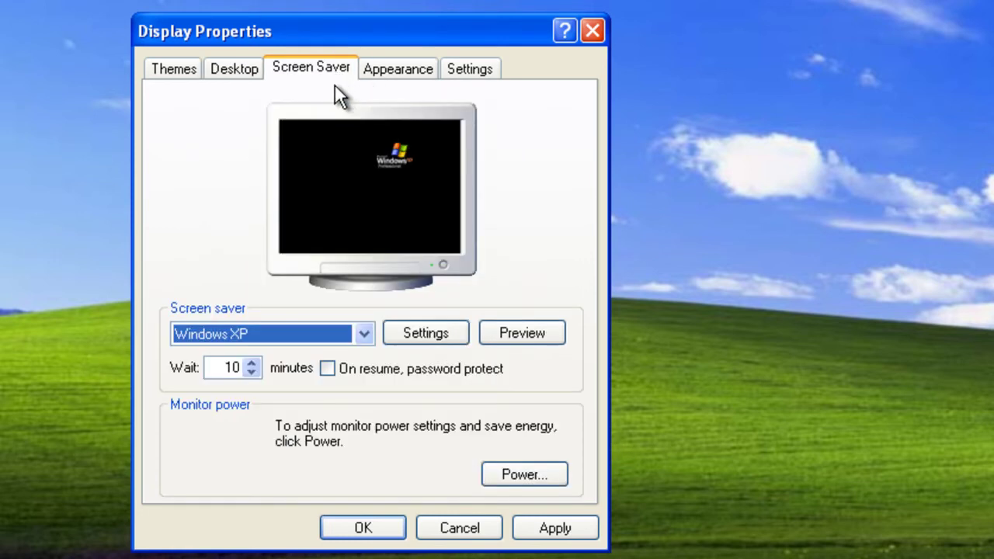
click(269, 336)
click(275, 356)
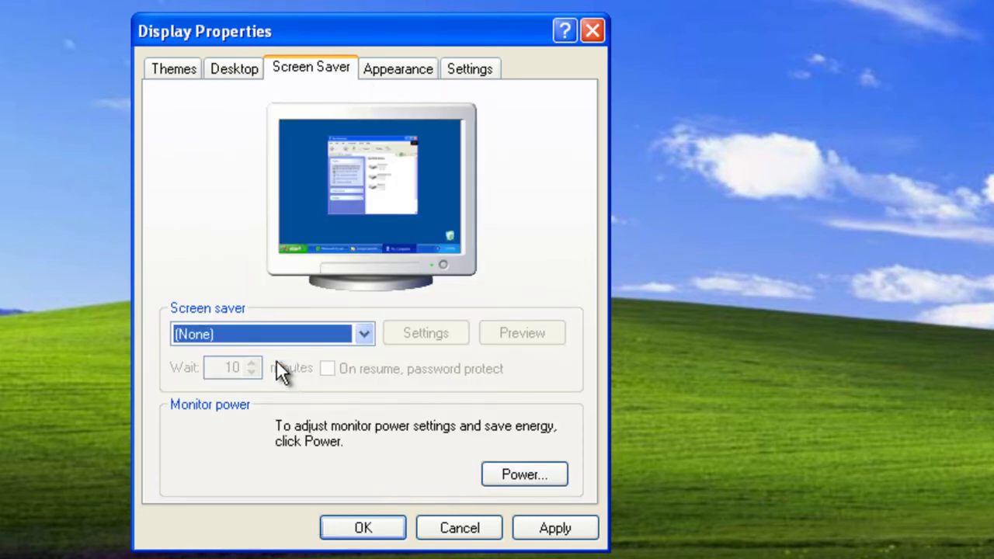
Switch the power scheme to Always On, apply it and close Power Options
click(524, 477)
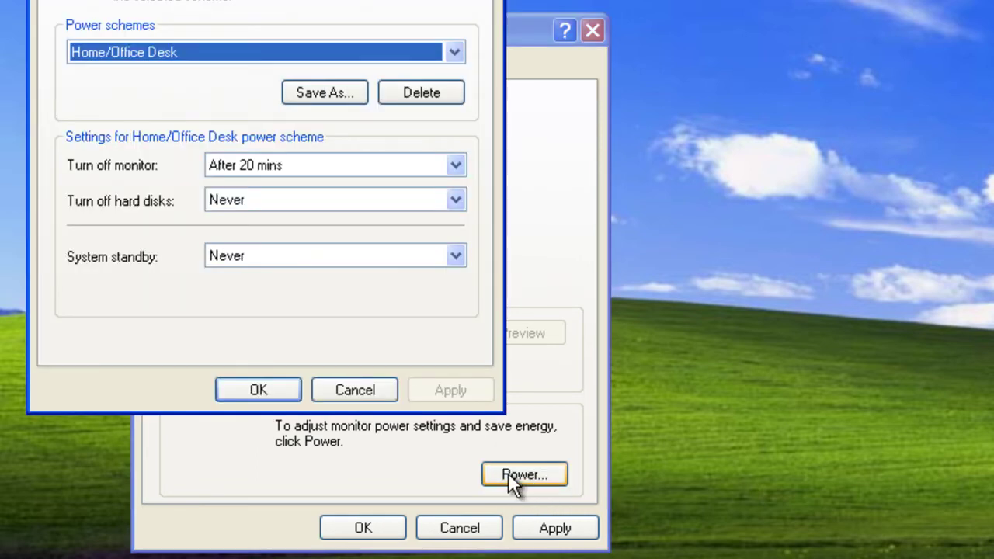
click(304, 58)
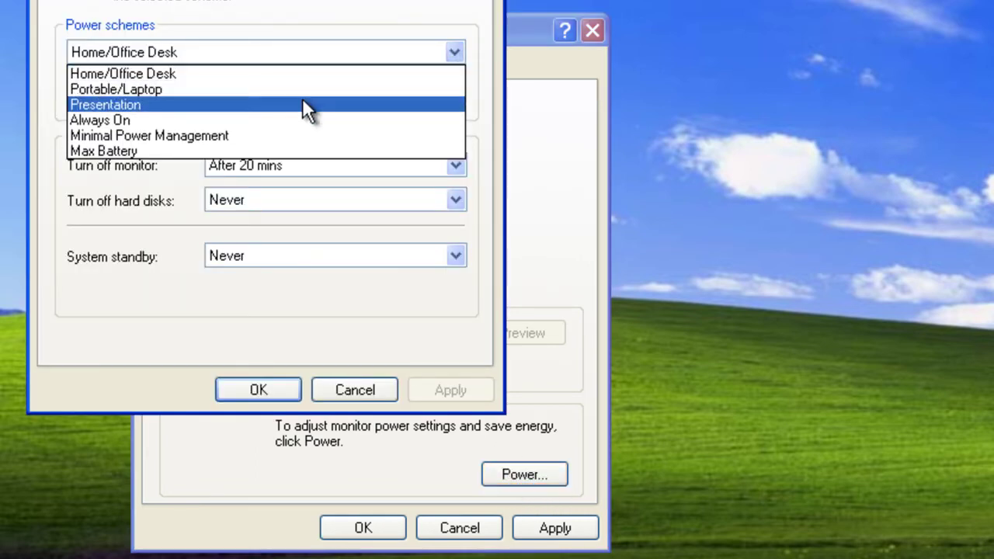
click(306, 121)
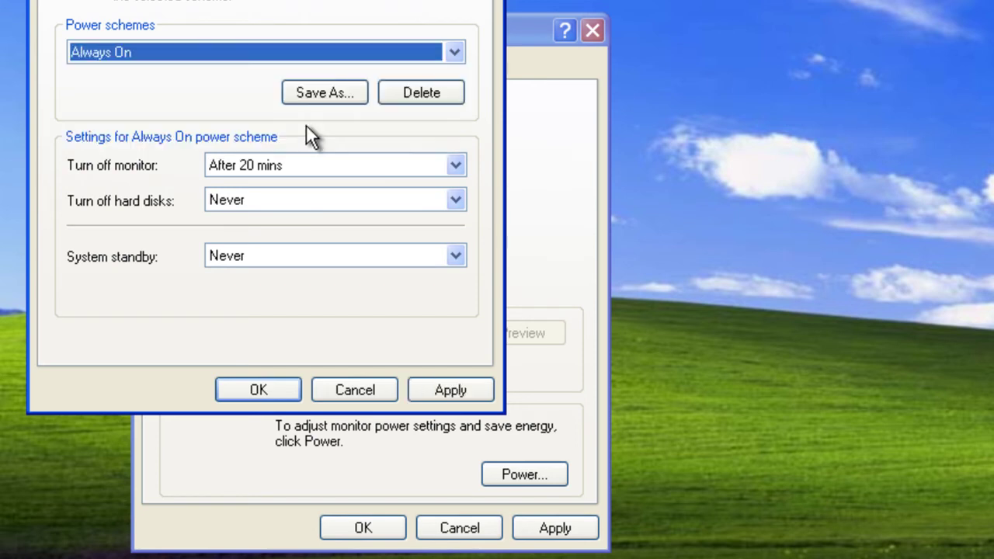
click(448, 390)
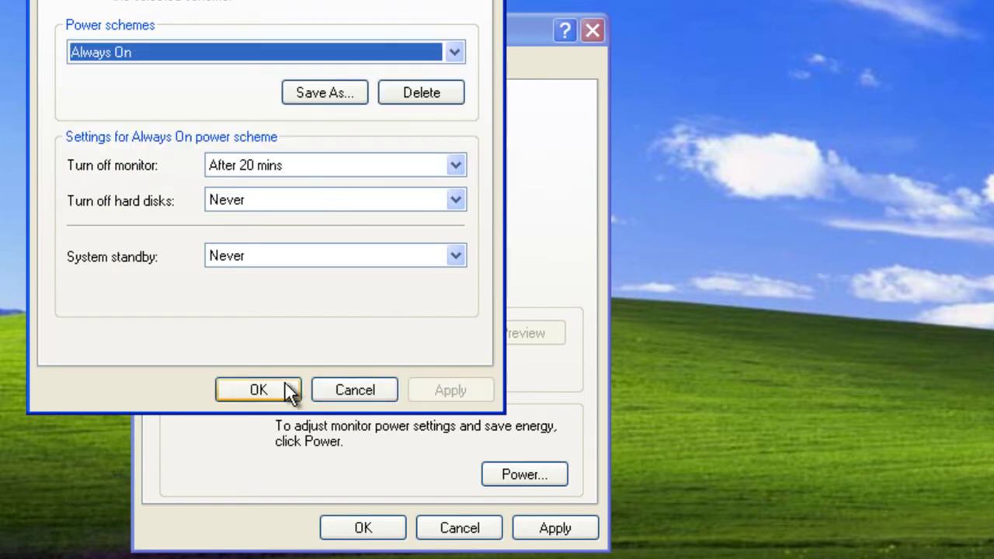
click(259, 390)
Review the Appearance and Settings tabs, then apply the Windows Classic theme and black desktop
click(420, 70)
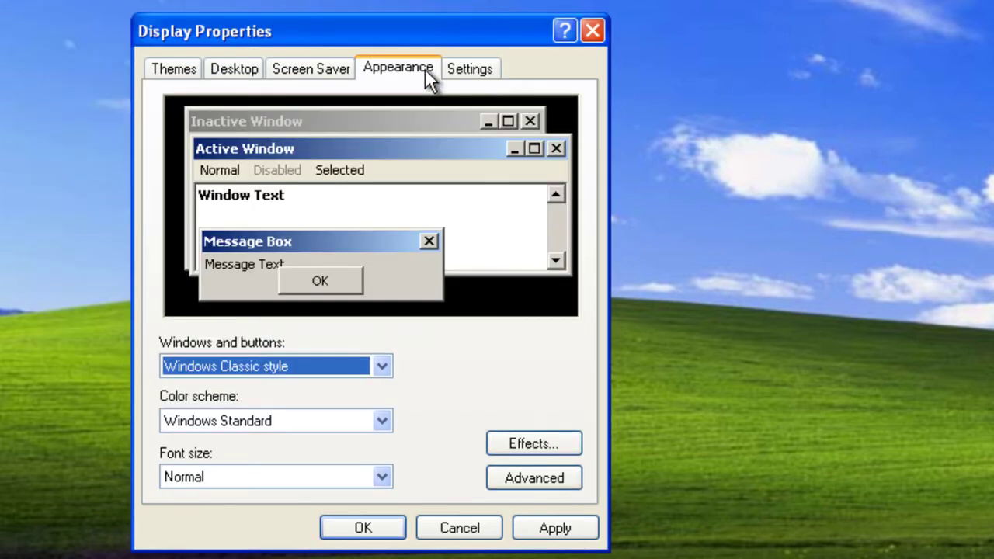
click(466, 86)
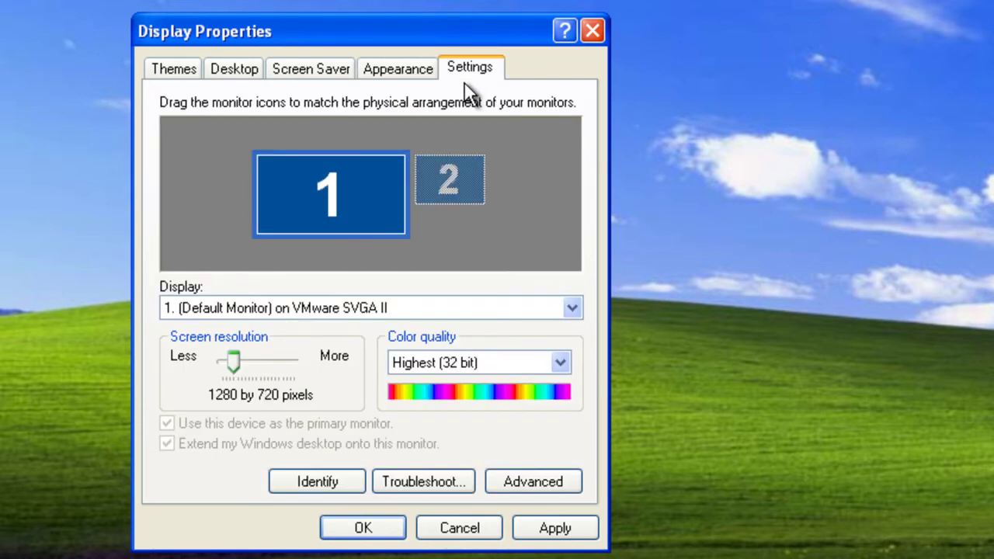
click(172, 74)
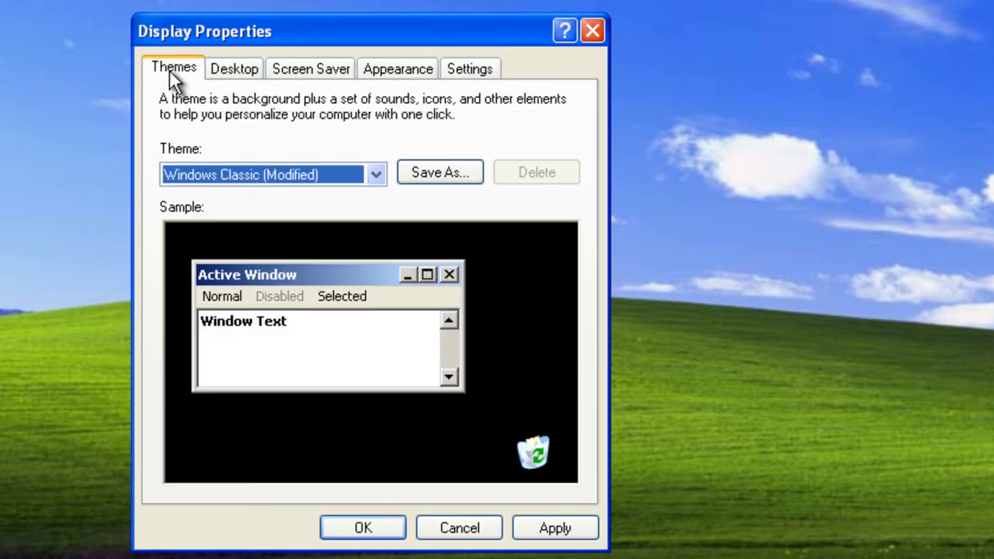
click(463, 71)
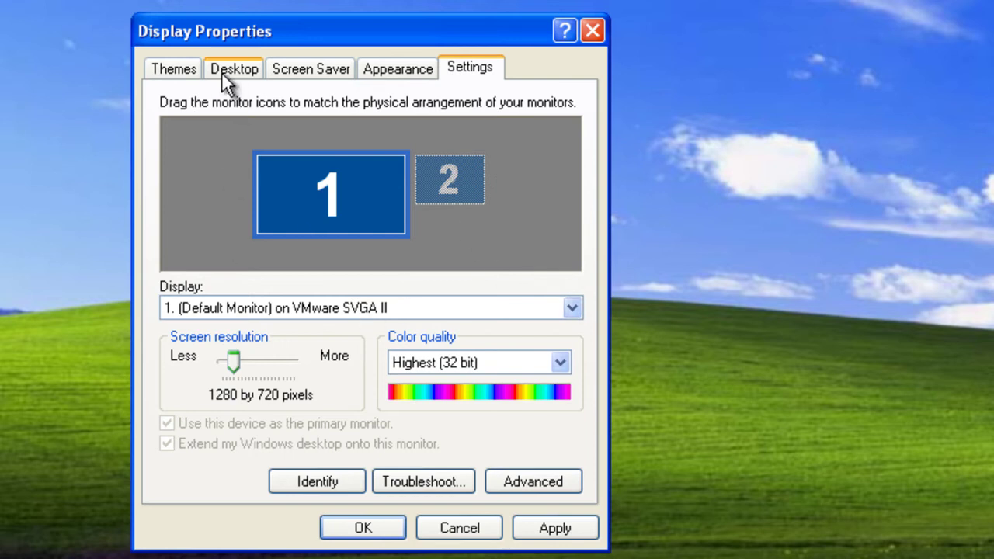
key(ctrl+Tab)
click(588, 528)
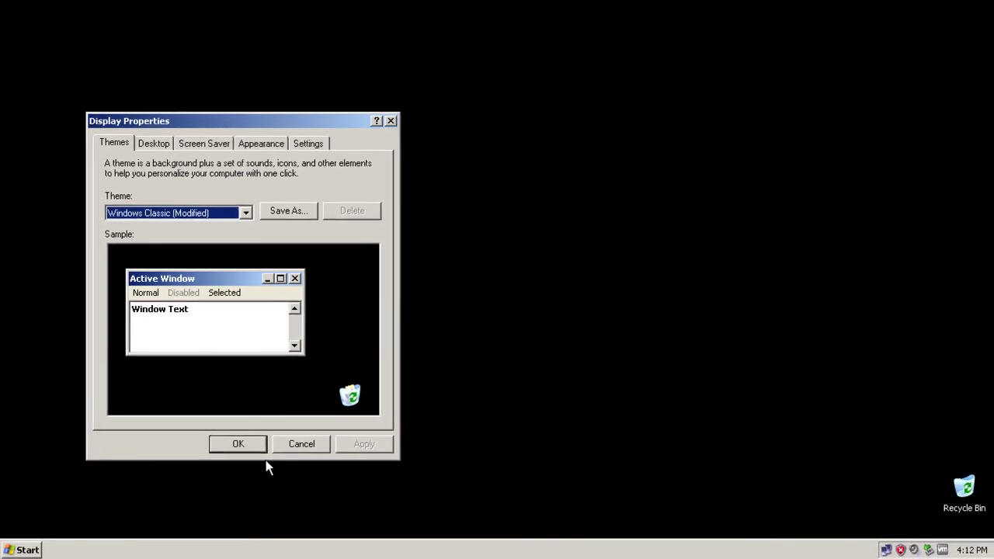
Close Display Properties and open My Computer's System Properties on the Advanced tab
click(260, 451)
click(29, 541)
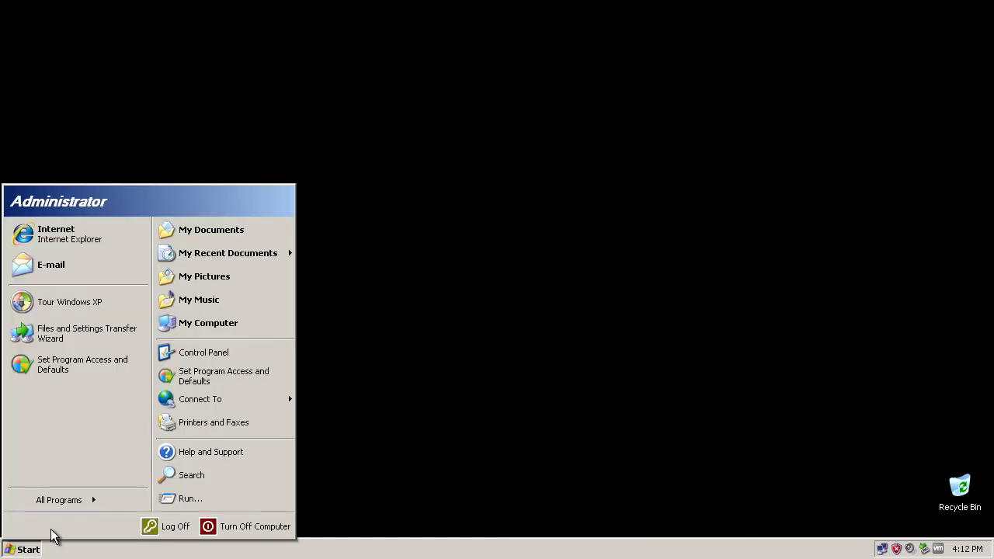
right_click(245, 322)
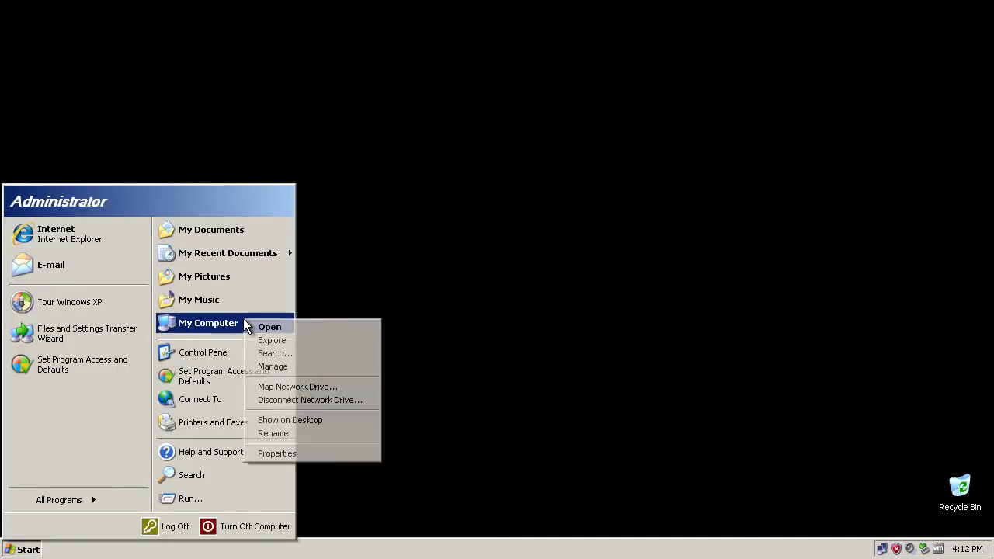
click(287, 454)
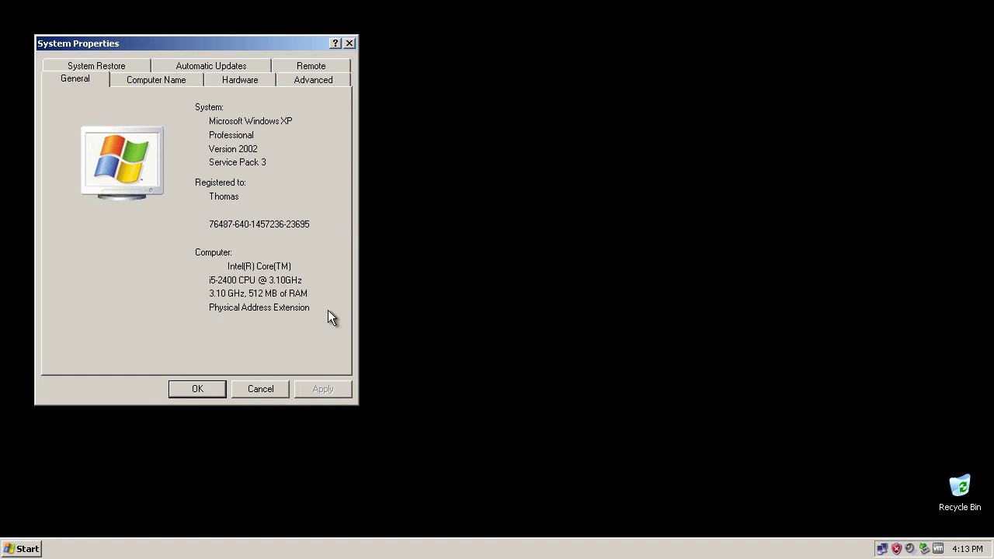
click(316, 81)
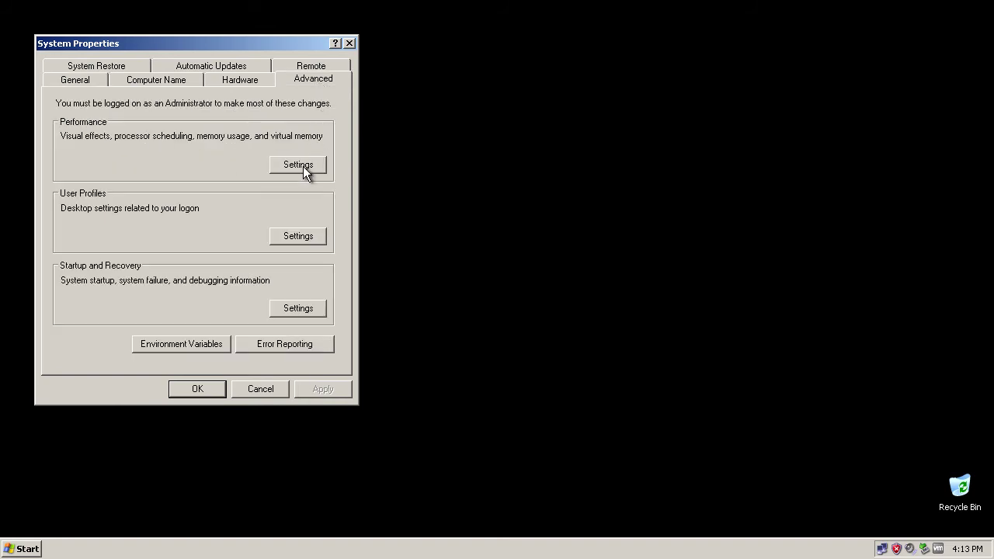
Choose best-performance visual effects, re-enabling menu/pointer shadows, dragged window contents, smooth fonts, folder tasks, icon-label shadows
click(283, 163)
click(196, 318)
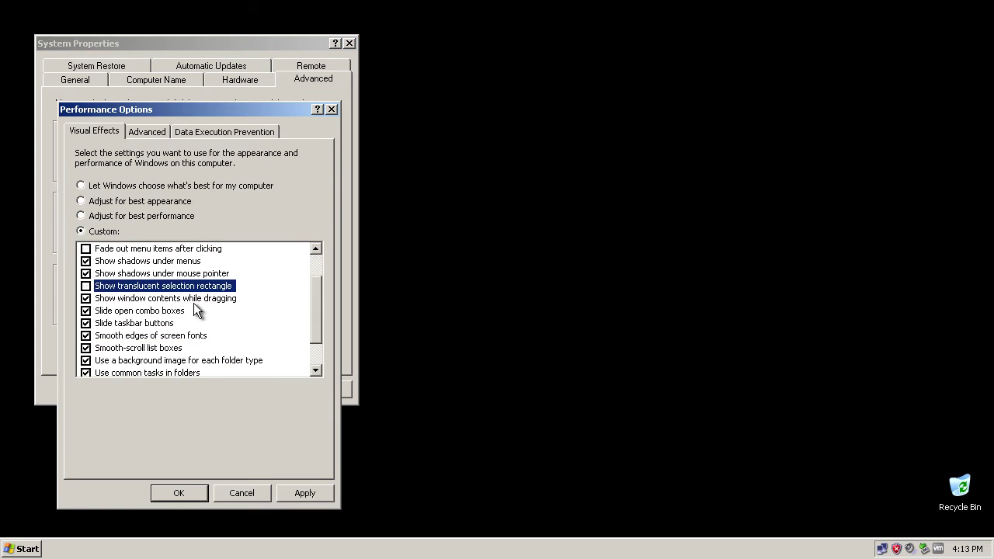
click(130, 221)
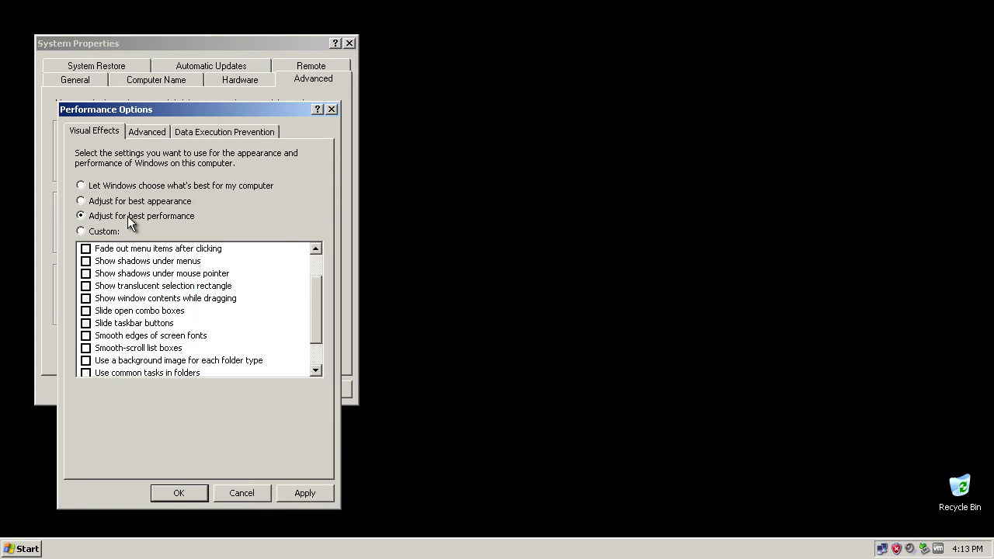
click(174, 263)
click(180, 273)
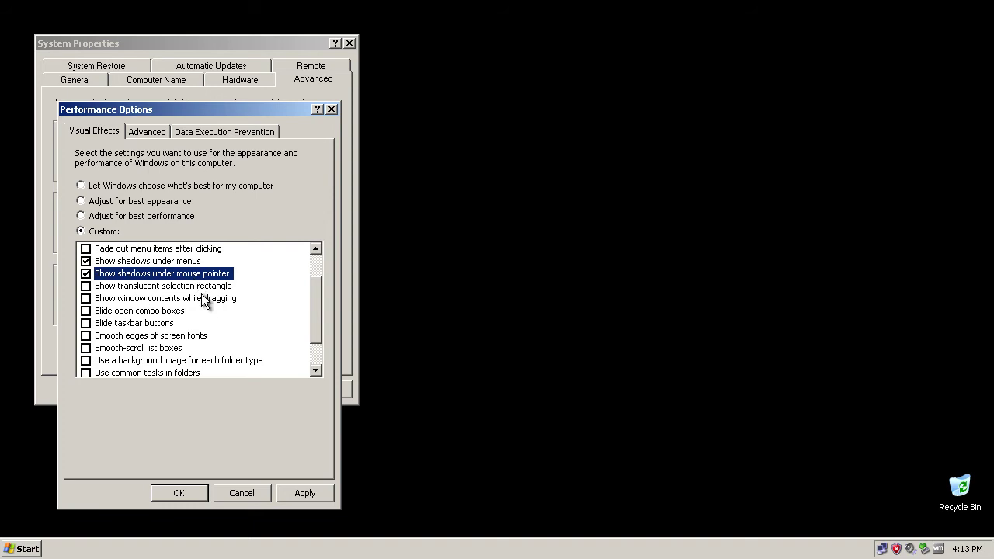
click(199, 303)
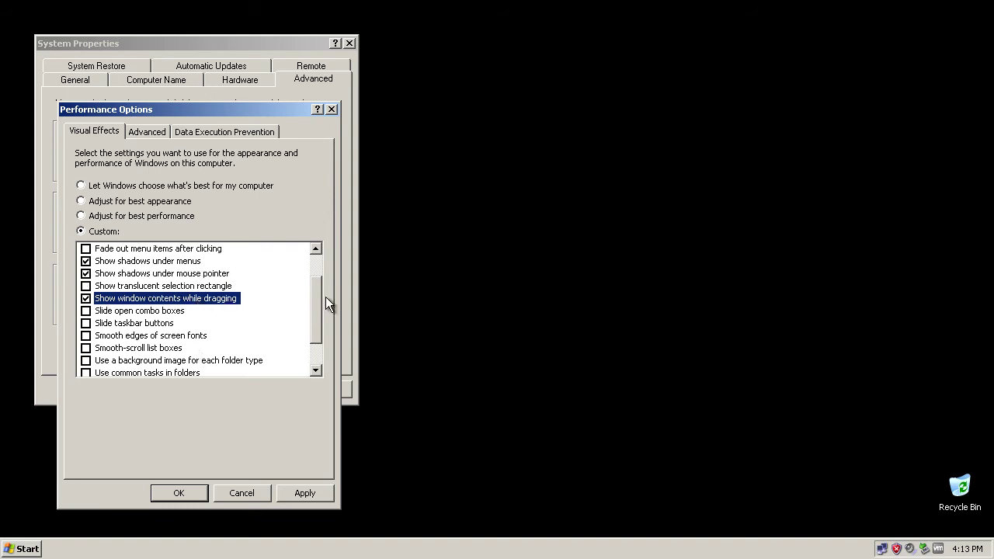
drag(321, 310, 323, 330)
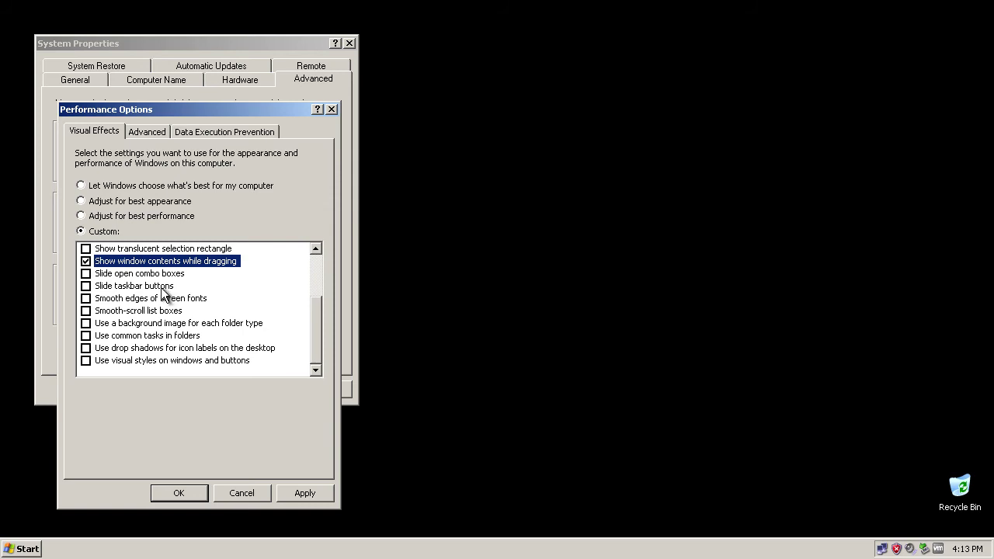
click(161, 300)
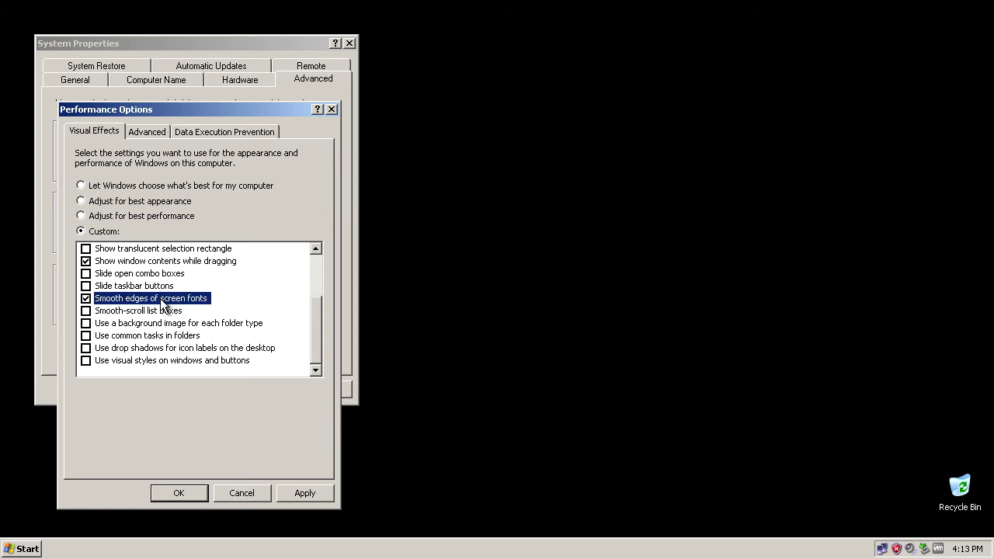
click(184, 338)
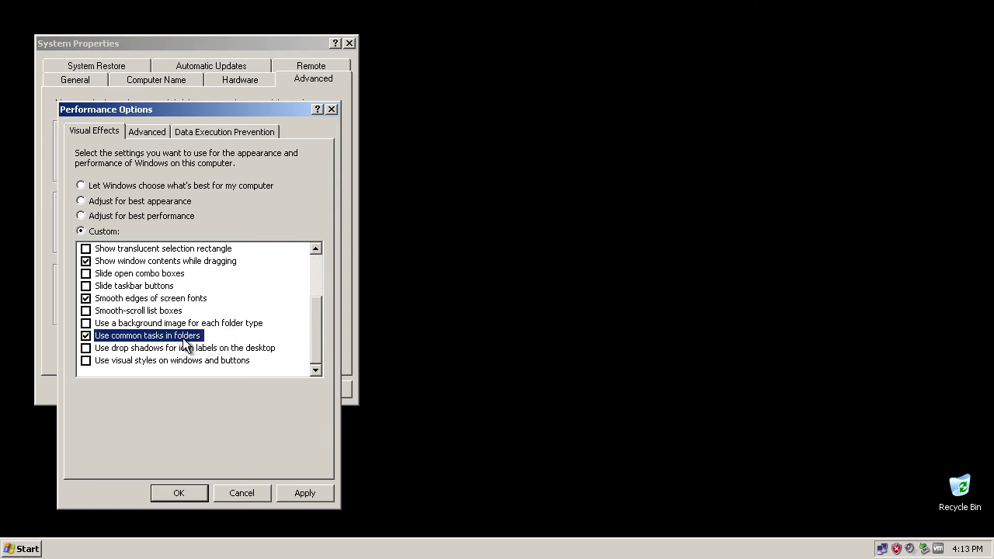
click(223, 348)
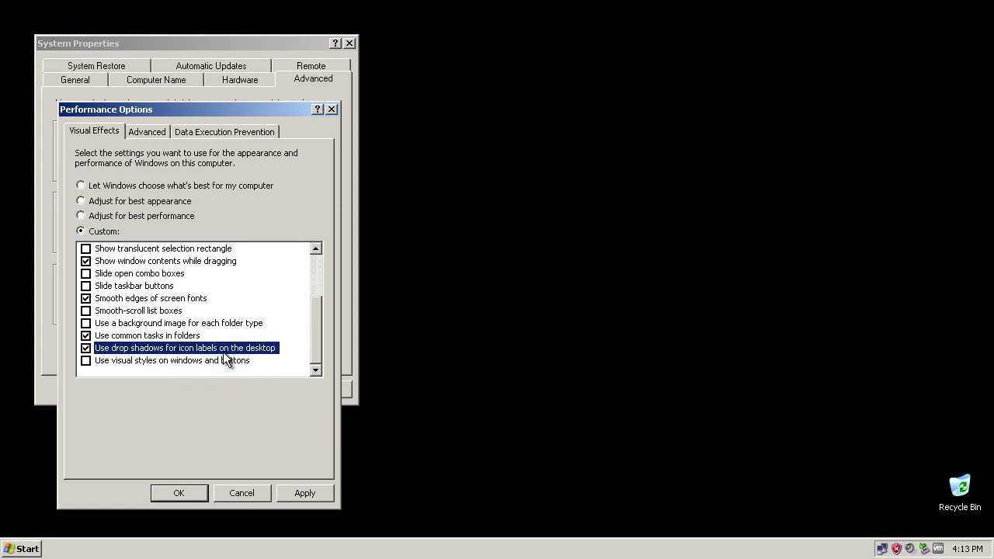
Apply the visual effects, close System Properties, then reopen and OK Display Properties
click(298, 495)
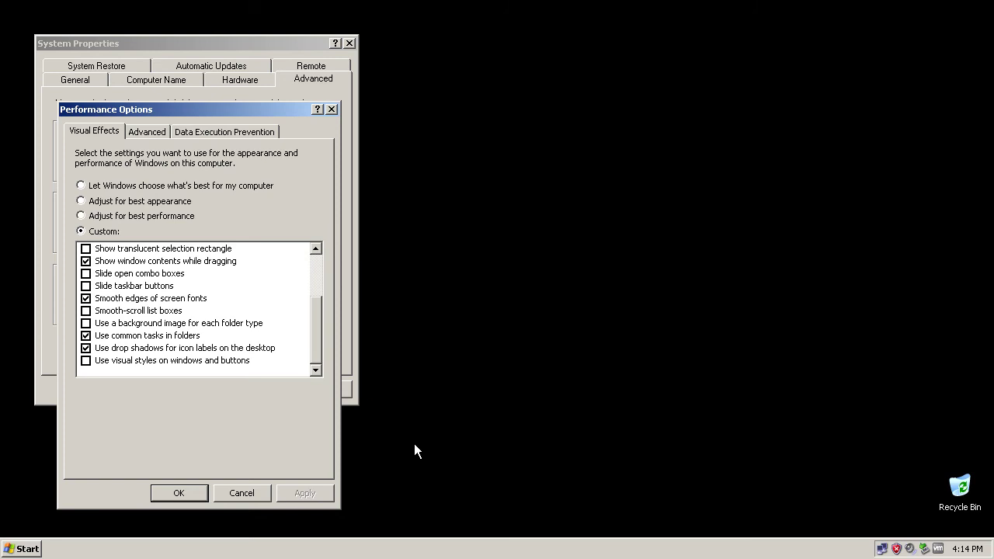
click(179, 496)
click(211, 388)
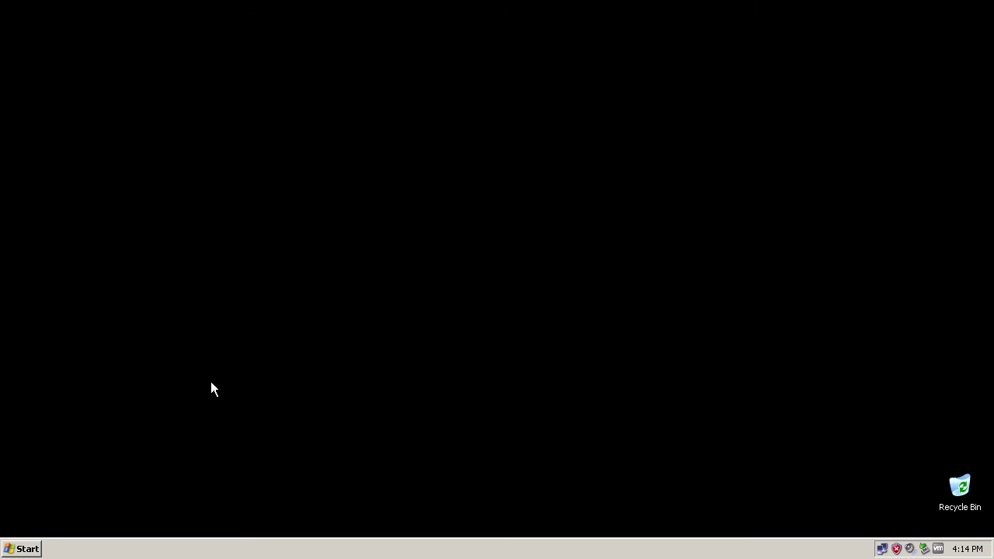
right_click(233, 370)
mouse_move(307, 379)
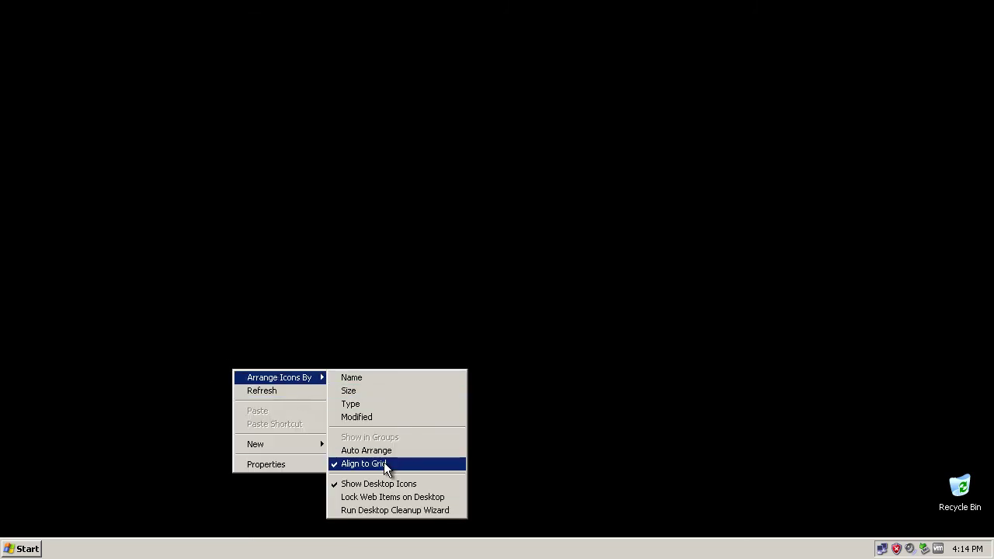
click(280, 464)
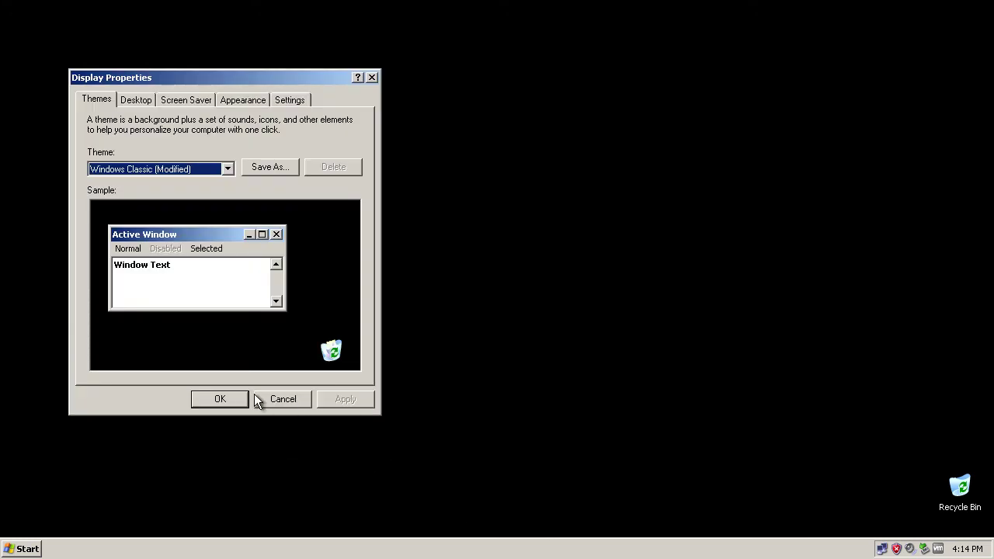
click(232, 399)
drag(431, 266, 730, 501)
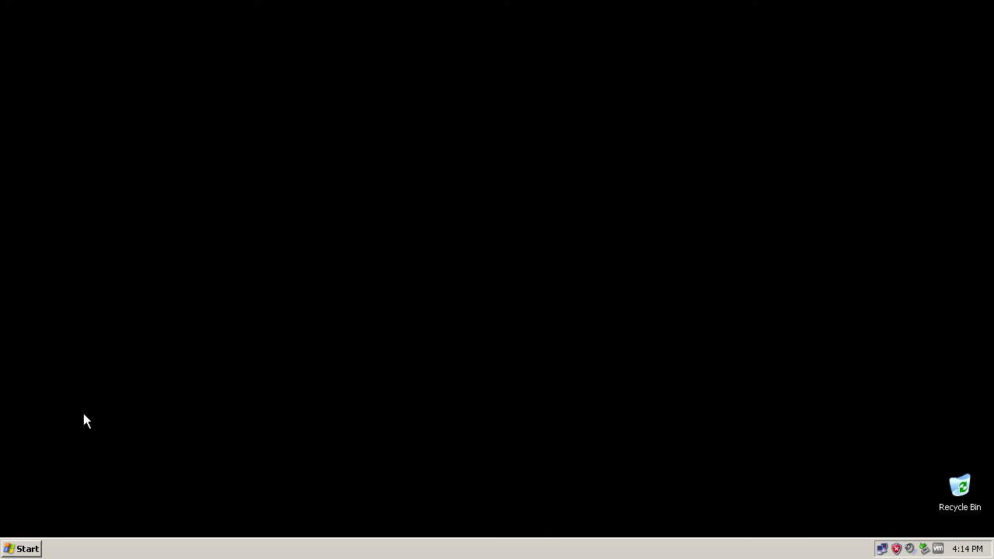
Remove Tour Windows XP, Files and Settings Transfer Wizard, Set Program Access and Defaults, and E-mail from the Start menu
click(36, 547)
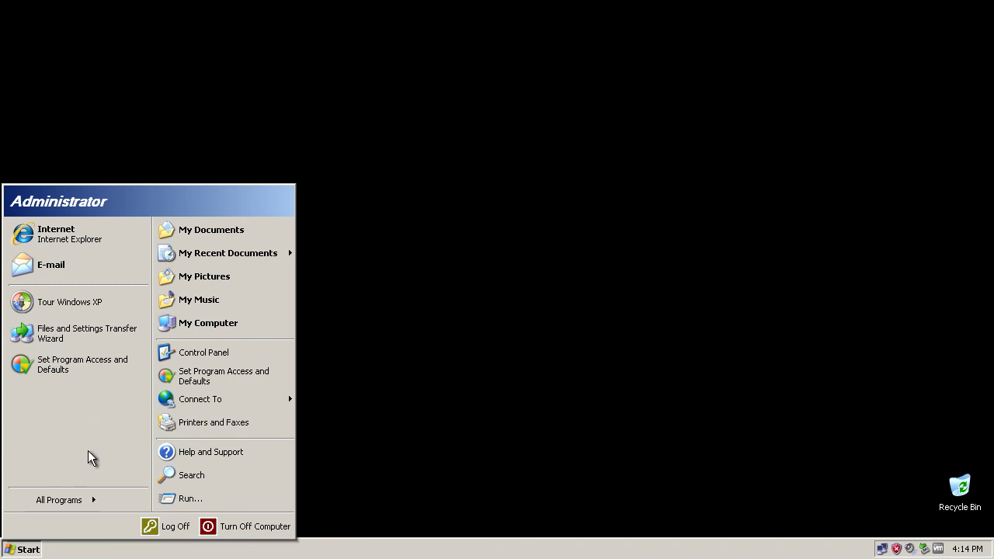
right_click(78, 302)
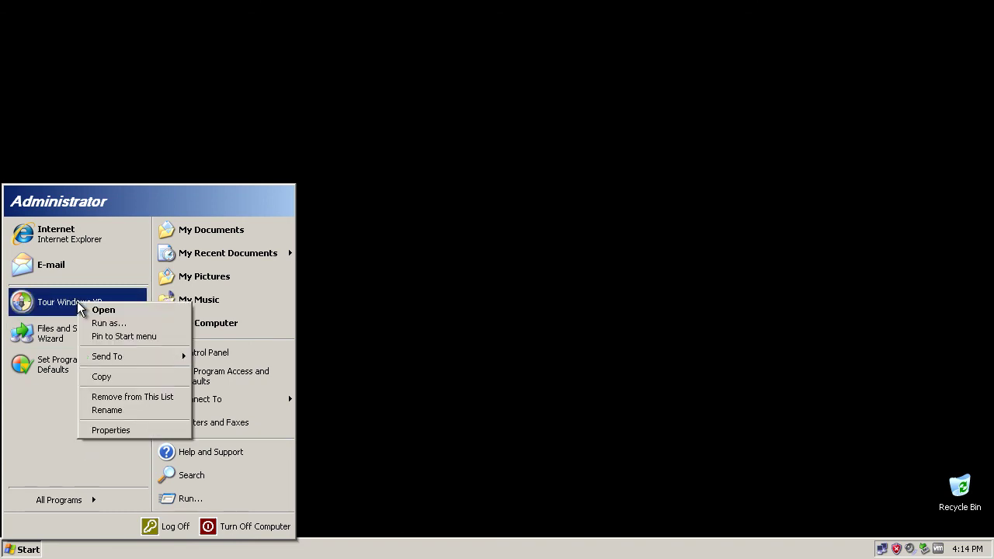
click(140, 397)
right_click(118, 311)
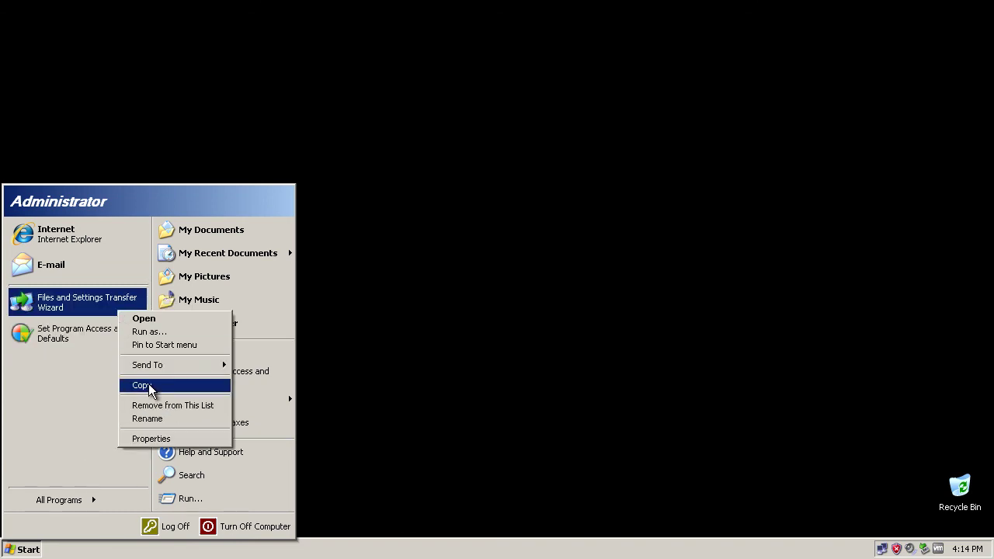
click(150, 406)
right_click(93, 311)
click(146, 400)
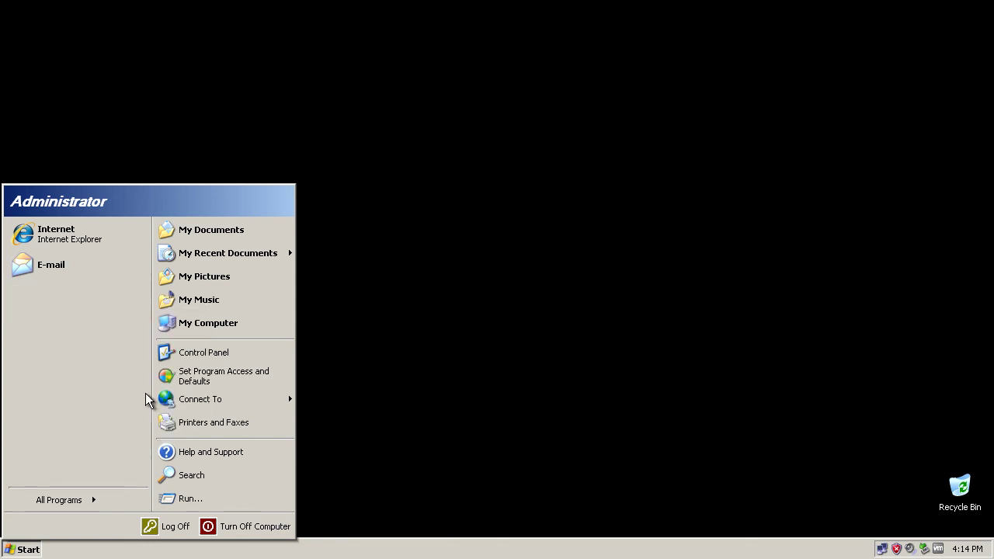
right_click(114, 273)
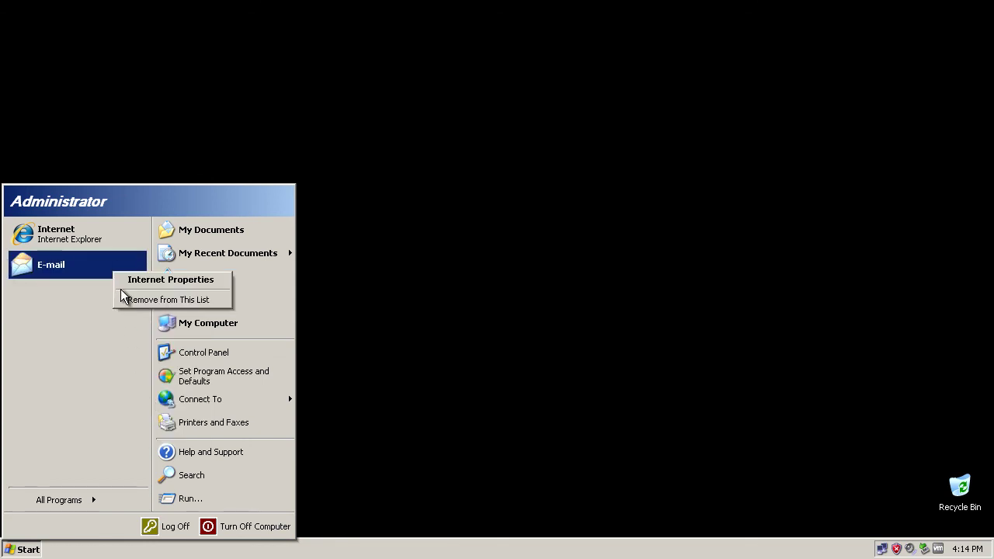
click(177, 300)
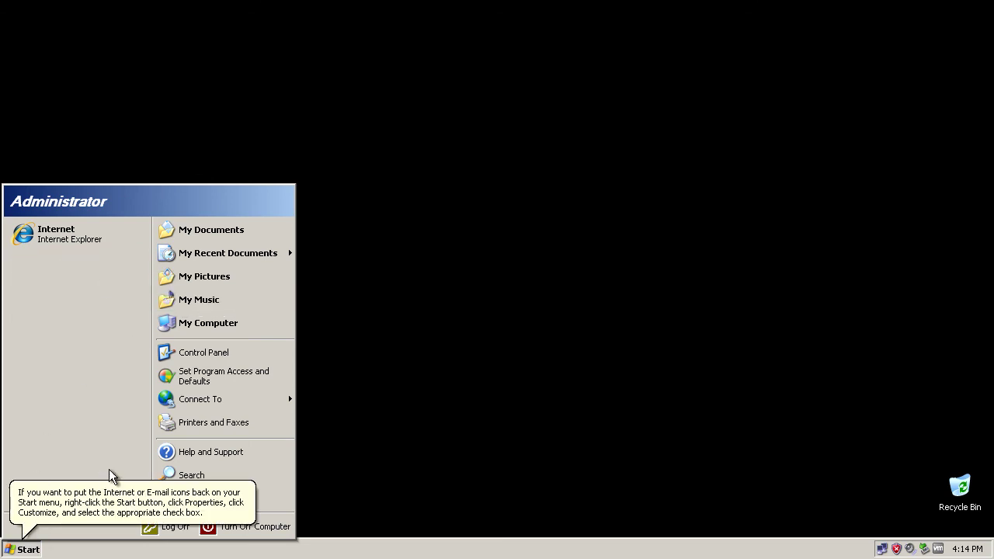
Delete the Games folder from All Programs, accepting the shared-folder warning
mouse_move(75, 506)
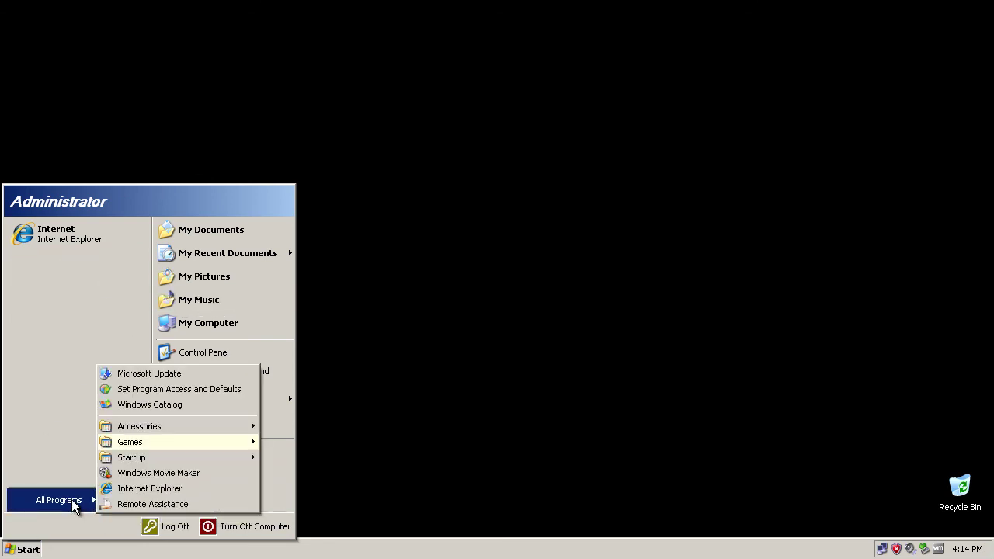
right_click(194, 442)
click(237, 492)
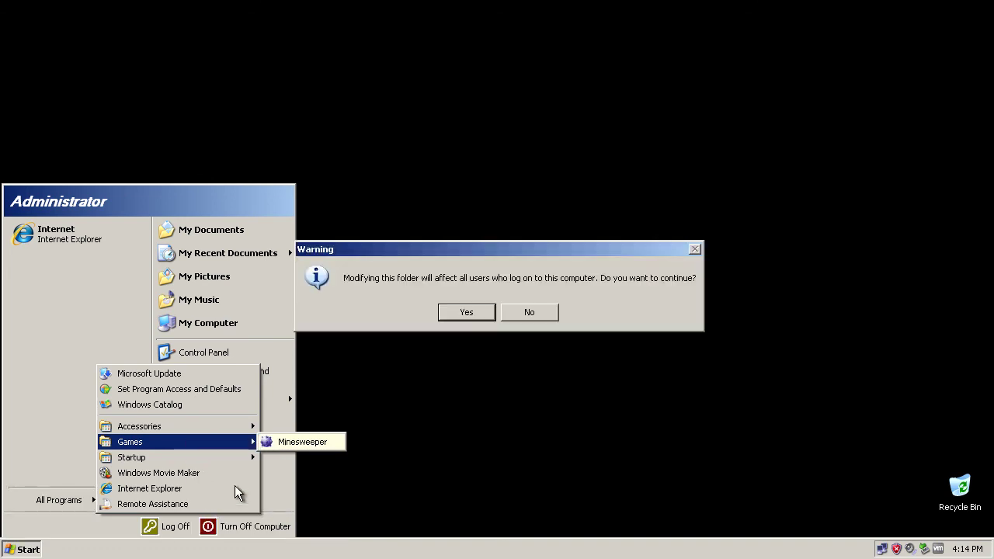
click(466, 312)
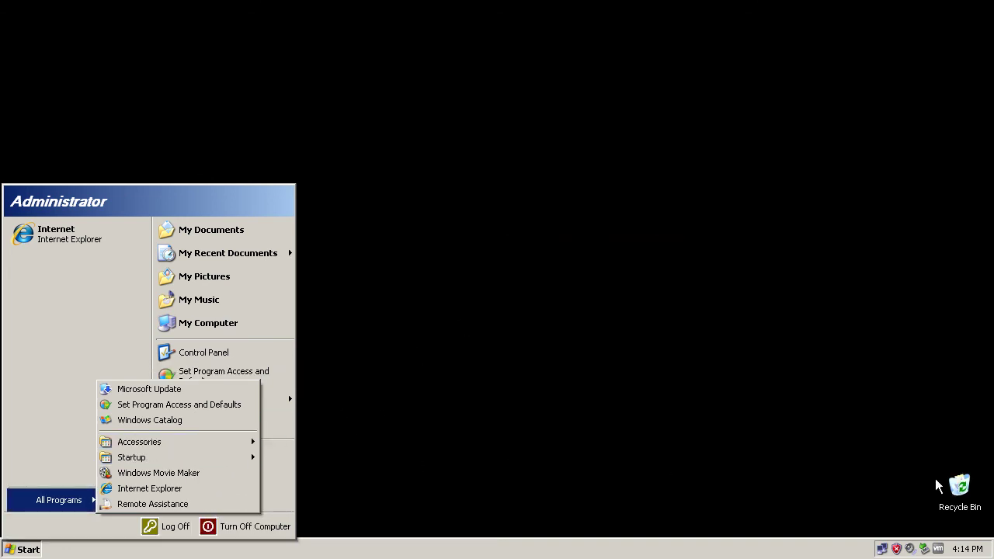
Empty the Recycle Bin, permanently deleting the Games folder
click(968, 490)
click(925, 440)
click(538, 289)
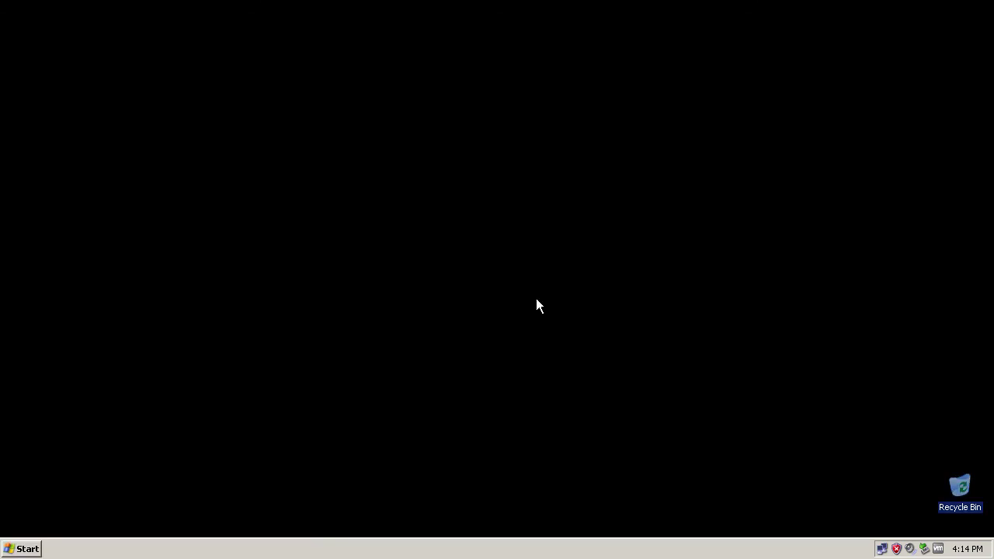
click(17, 548)
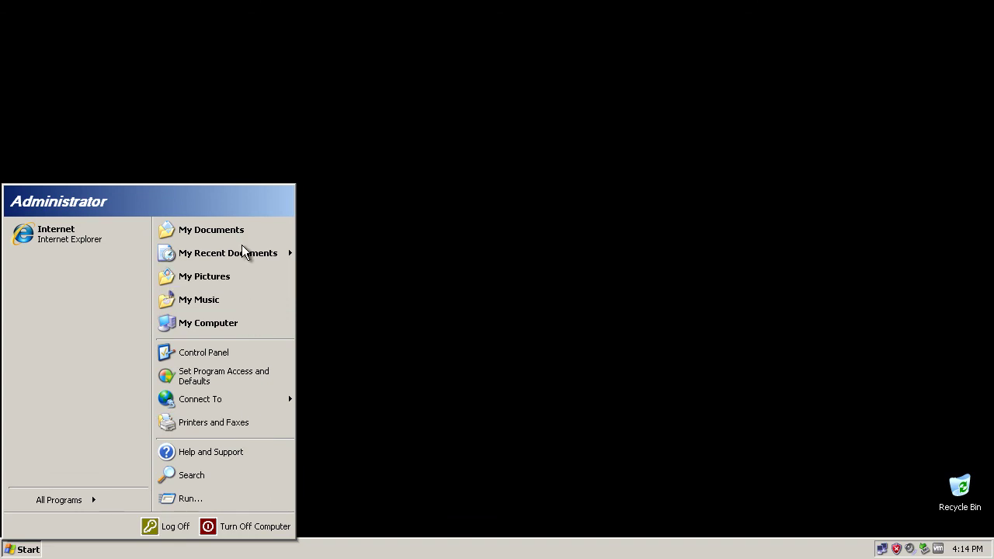
click(378, 383)
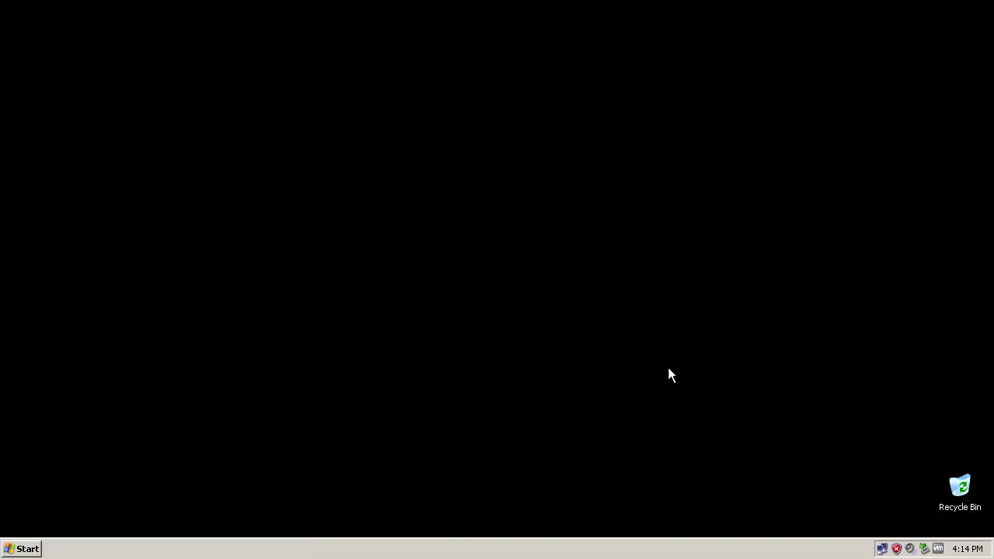
drag(702, 378, 938, 536)
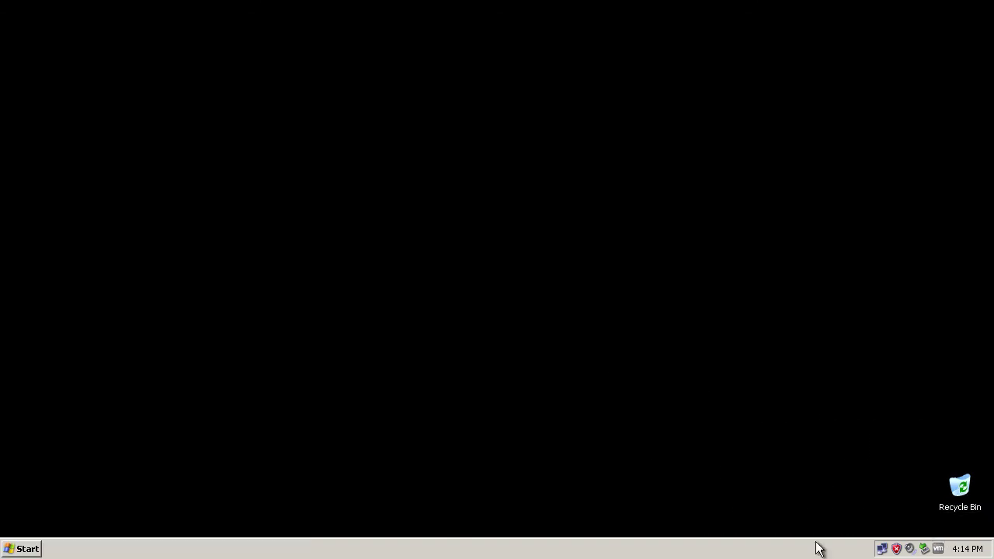